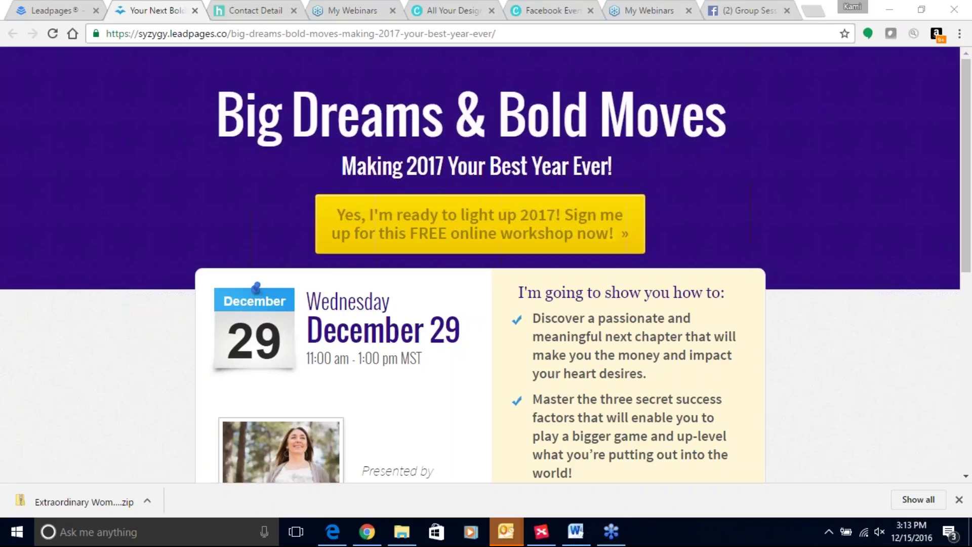
pyautogui.scroll(-5, 693, 324)
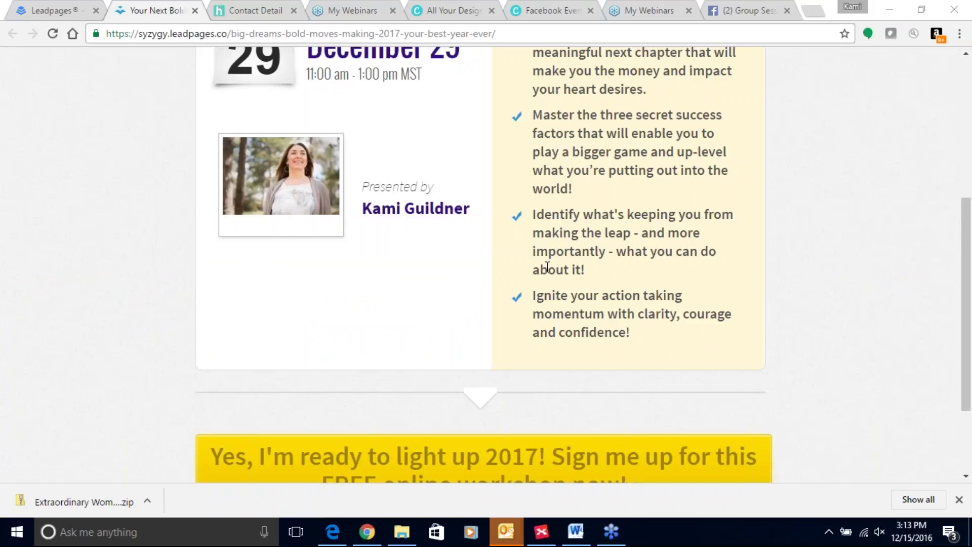
pyautogui.scroll(-3, 544, 259)
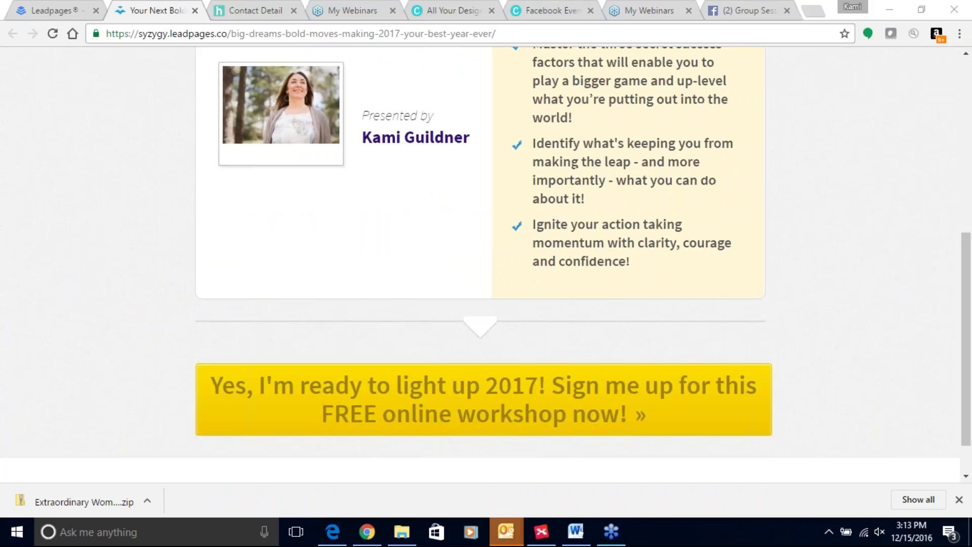
pyautogui.scroll(4, 544, 260)
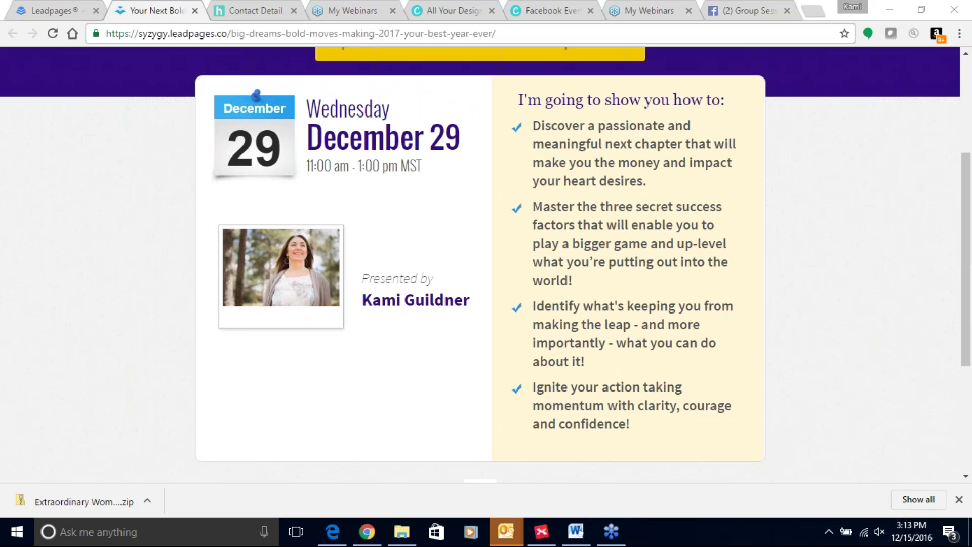
pyautogui.scroll(4, 557, 187)
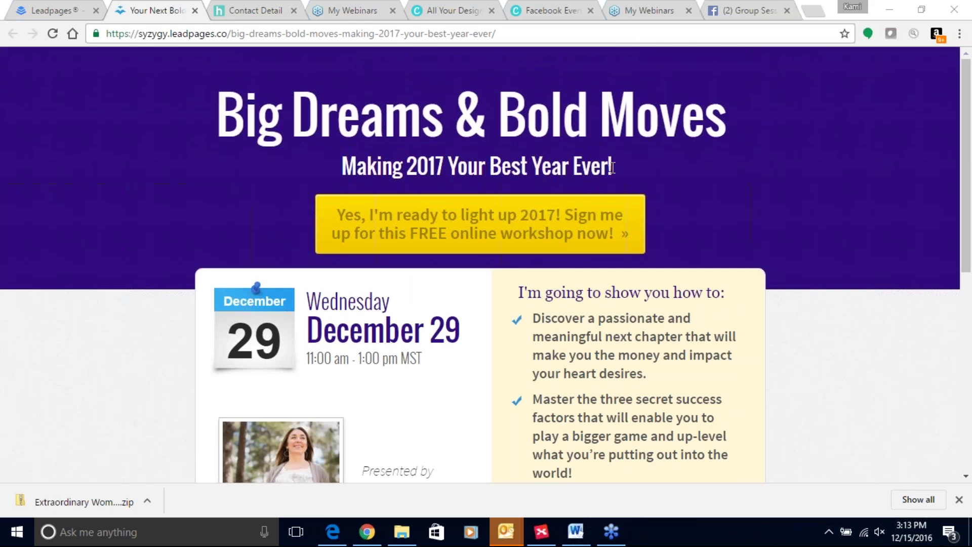
pyautogui.scroll(-4, 612, 168)
pyautogui.scroll(4, 557, 213)
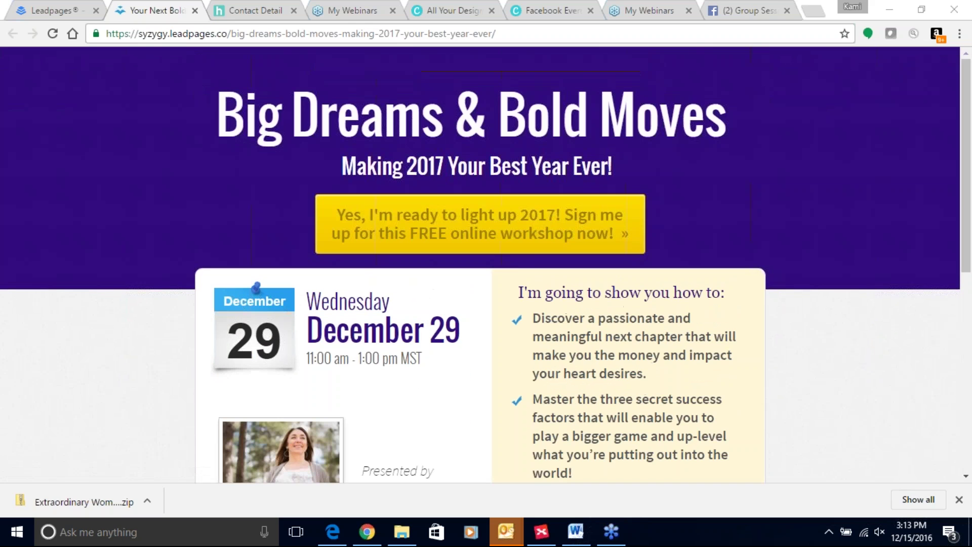
# Open the webinar signup form and replace the prefilled first and last name with the new registrant's
pyautogui.click(533, 232)
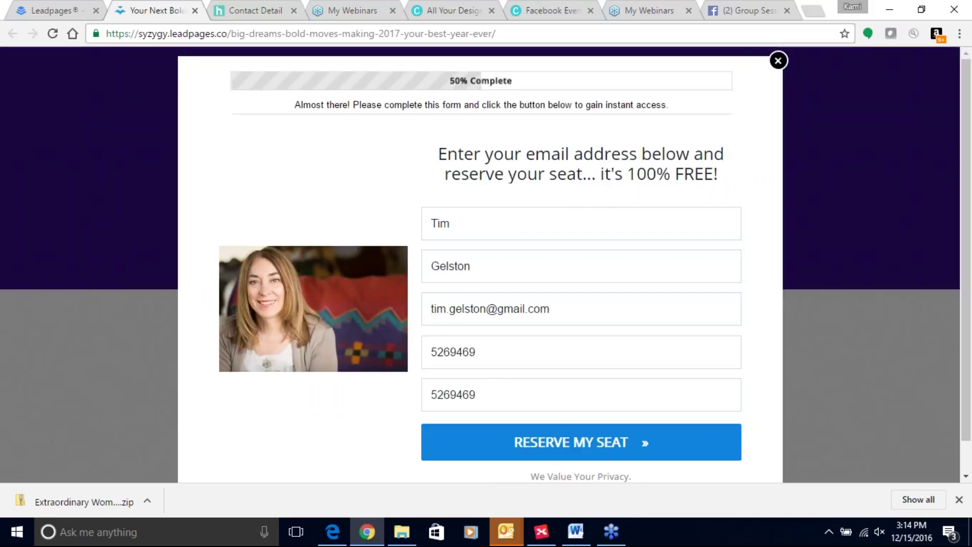
pyautogui.click(478, 213)
pyautogui.hotkey('ctrl', 'a')
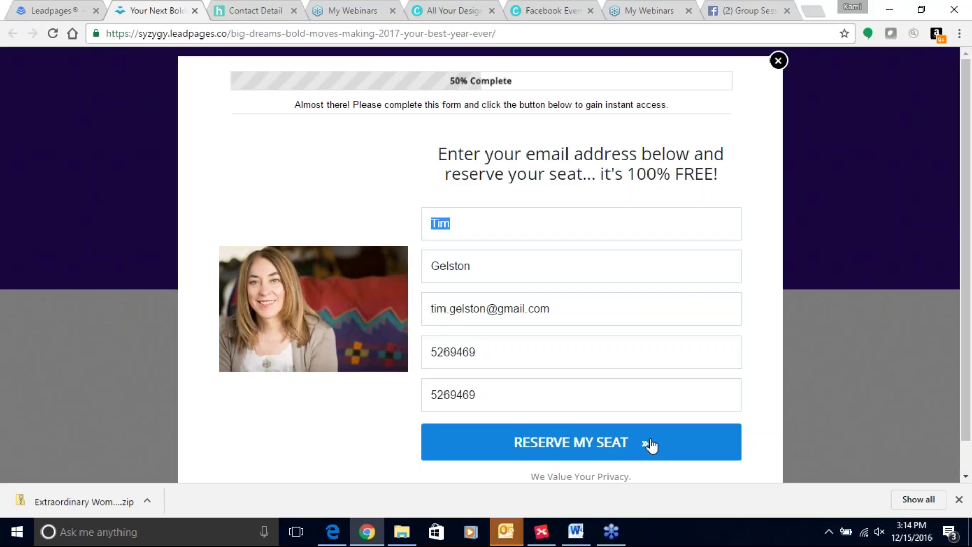
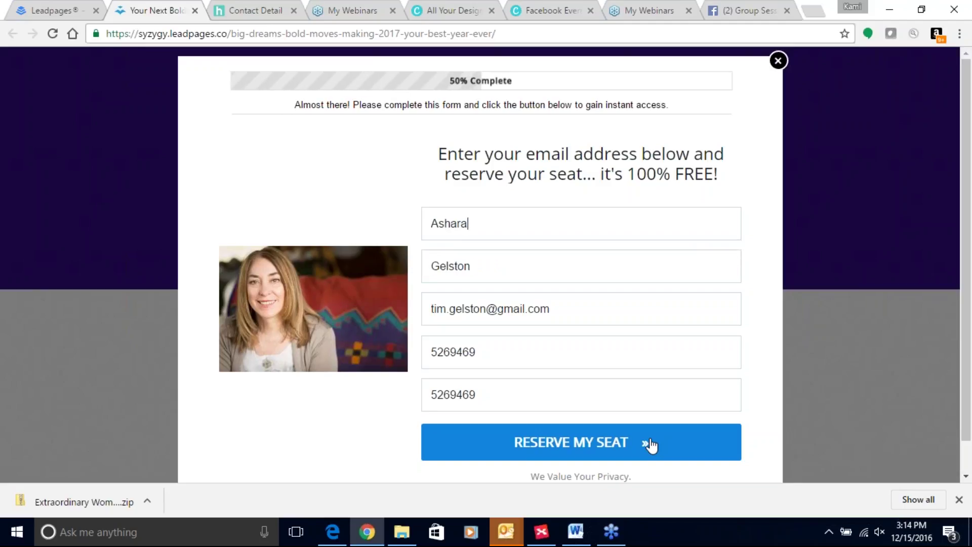
pyautogui.press('Tab')
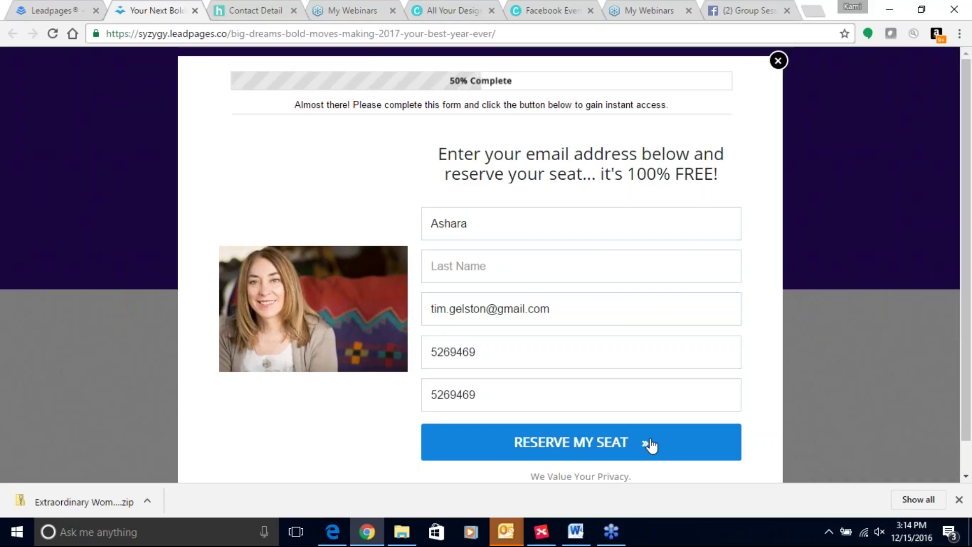
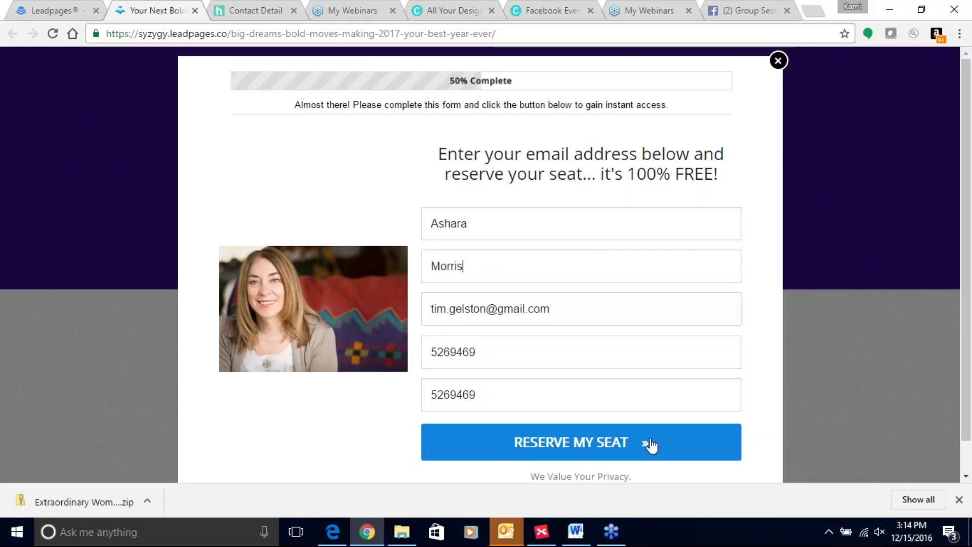
# Enter the registrant's e-mail address and phone number in the two phone fields
pyautogui.press('Tab')
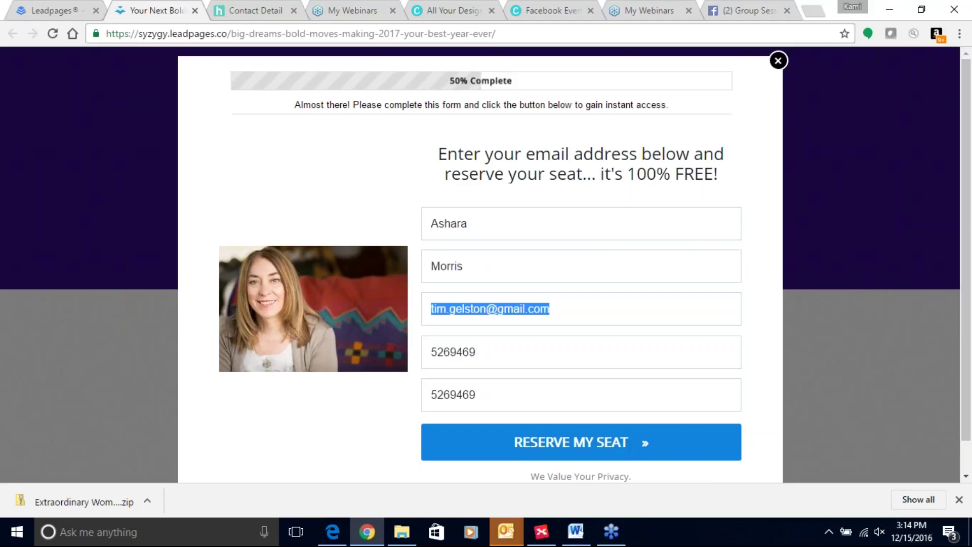
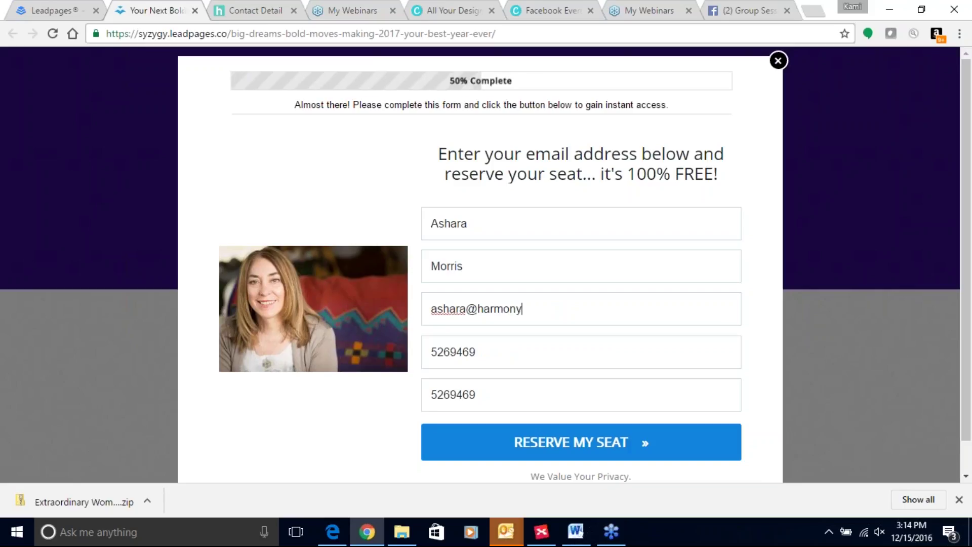
pyautogui.press('Tab')
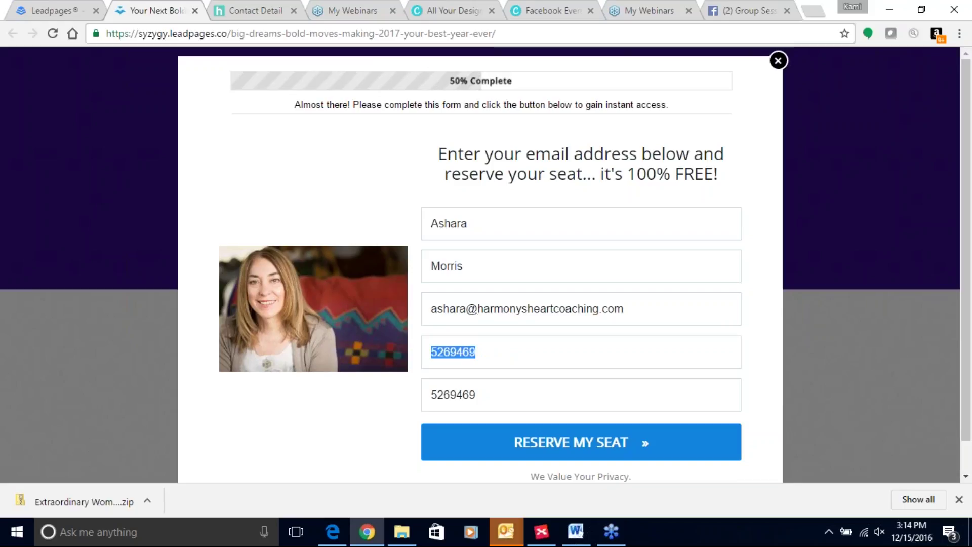
pyautogui.press('Tab')
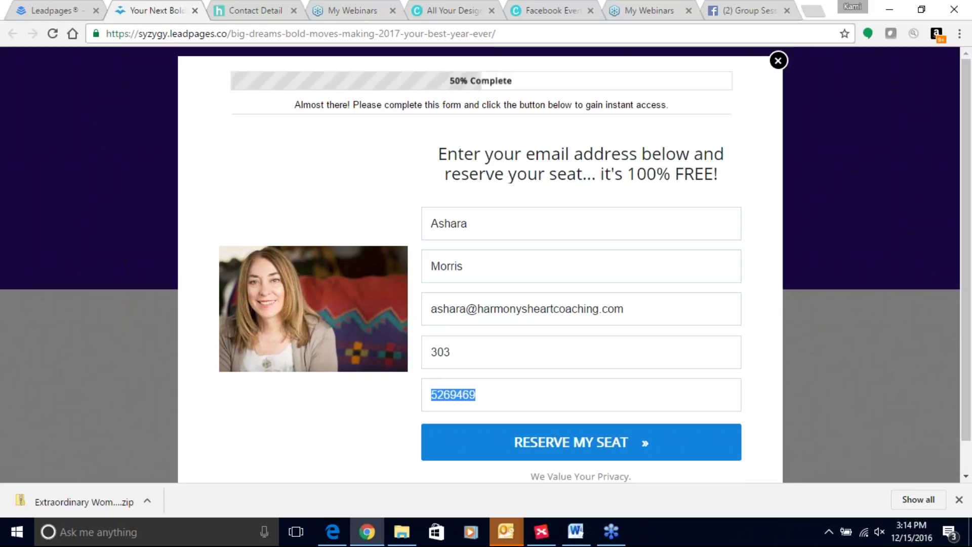
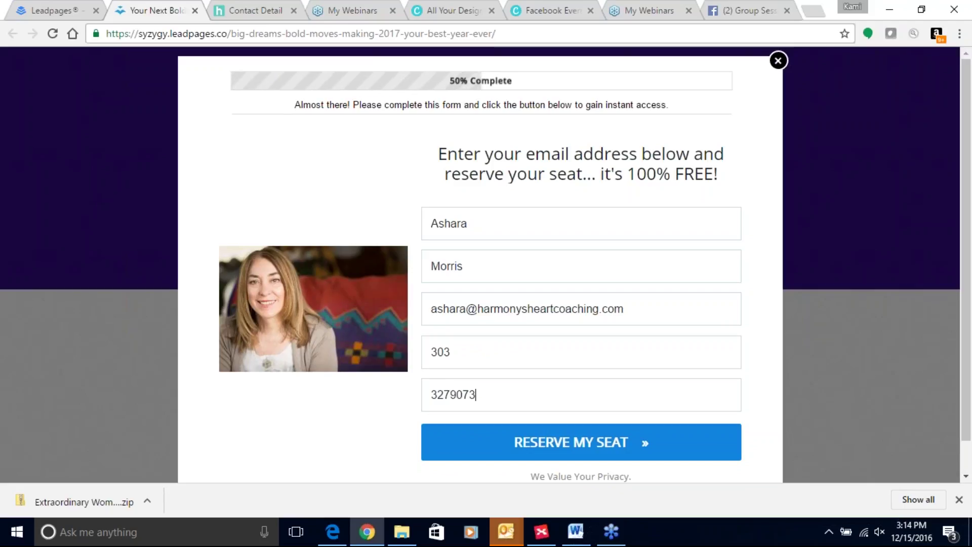
# Reserve the seat, look over the thank-you page, and go back to the Leadpages pages list
pyautogui.click(645, 444)
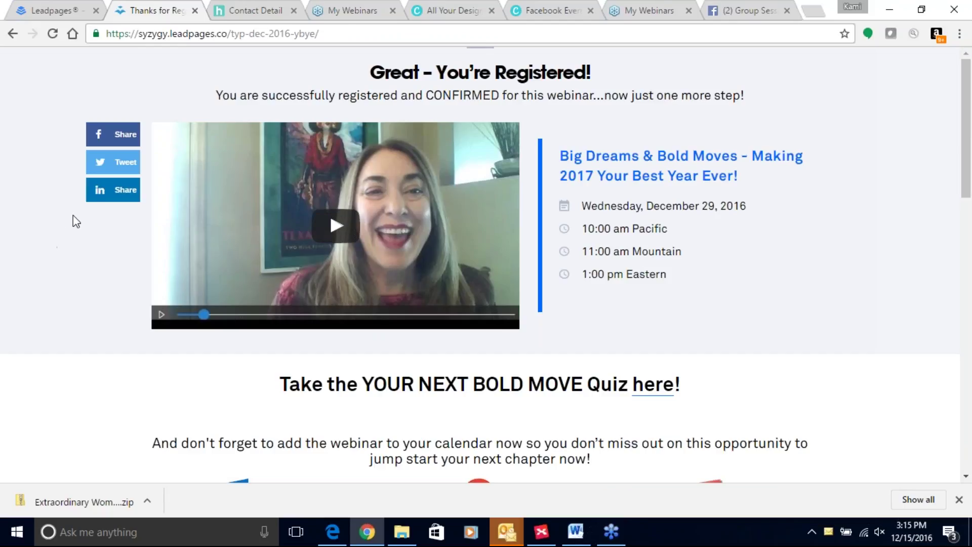
pyautogui.scroll(-3, 501, 370)
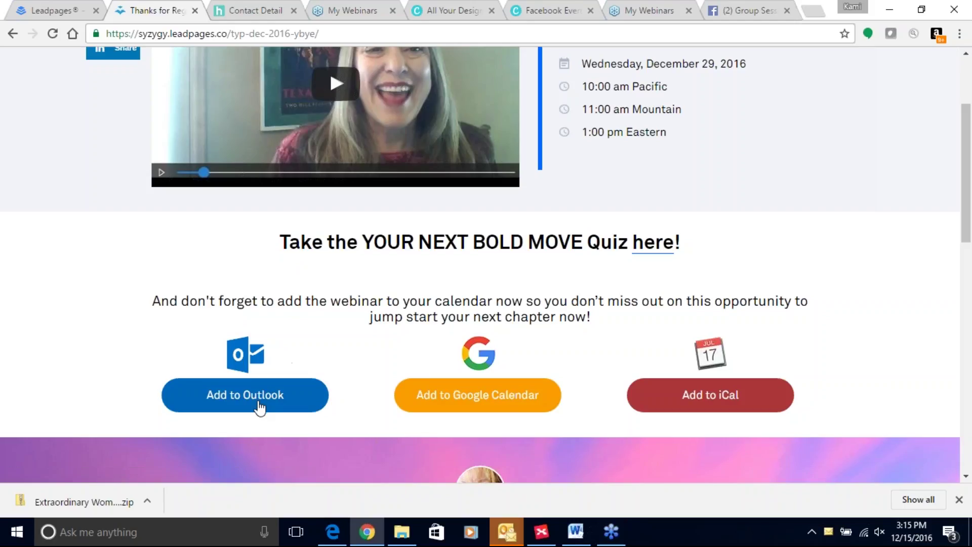
pyautogui.scroll(-9, 260, 405)
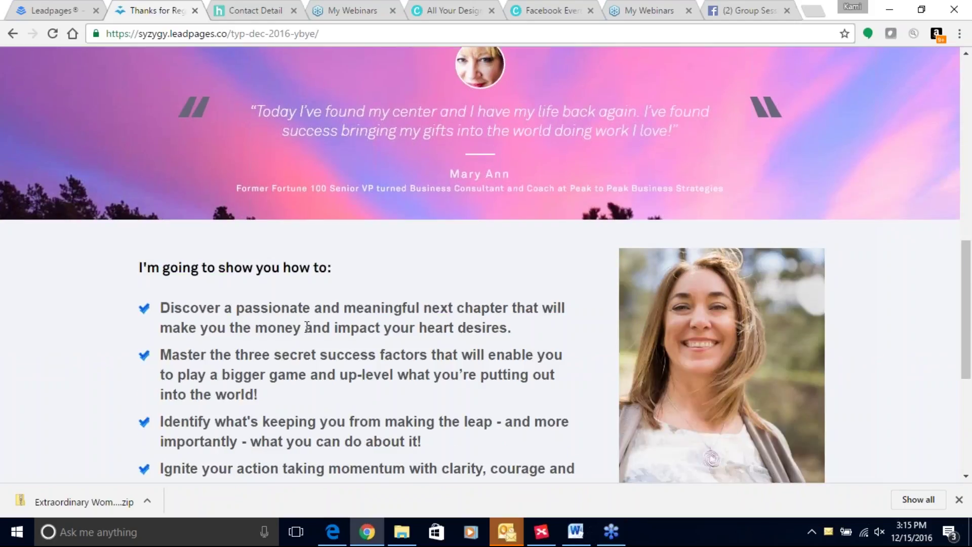
pyautogui.scroll(-6, 448, 236)
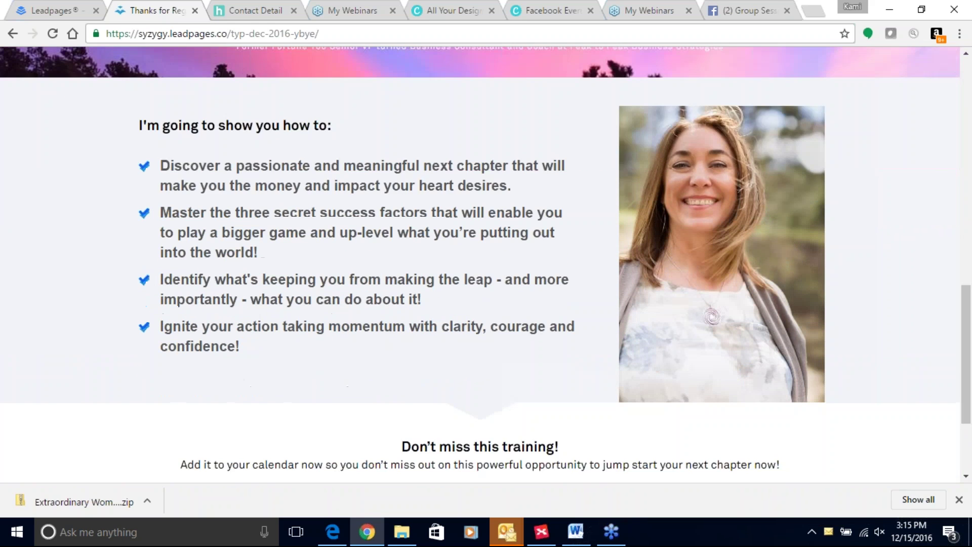
pyautogui.scroll(17, 439, 265)
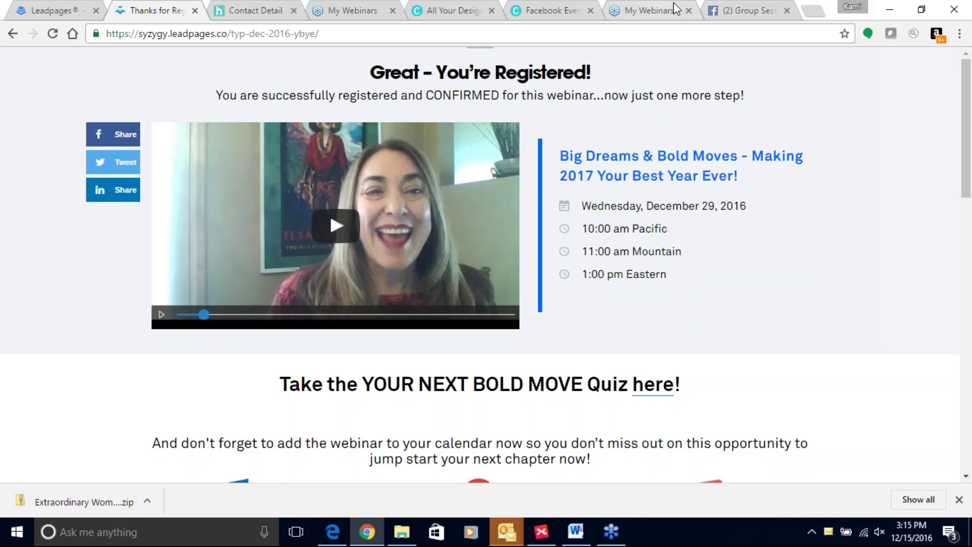
pyautogui.click(45, 8)
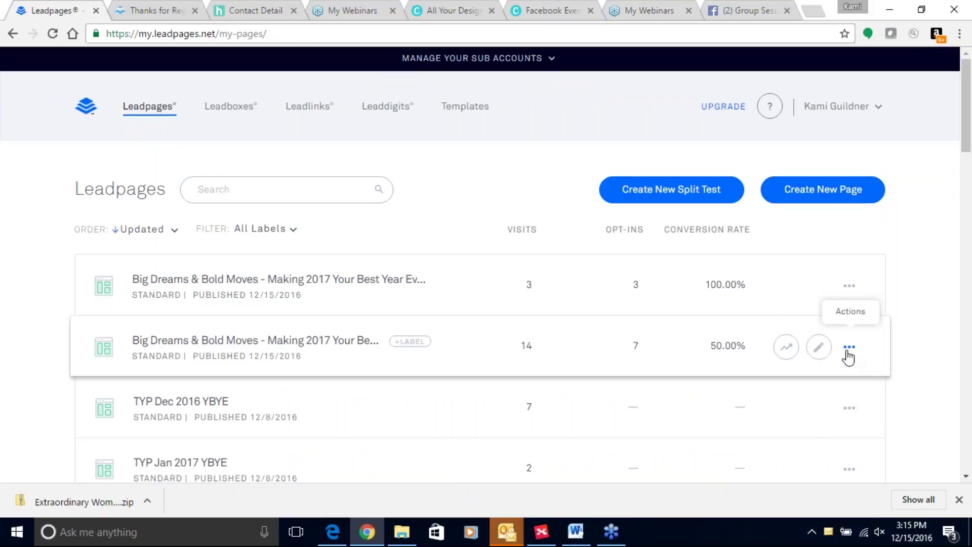
# Edit the second Big Dreams & Bold Moves page, the one with 14 visits
pyautogui.click(819, 347)
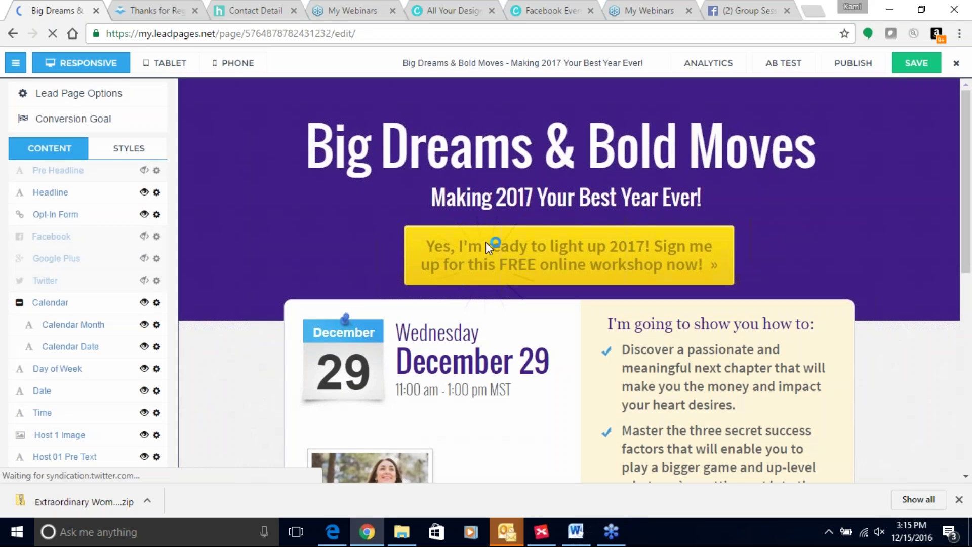
# Select the page's yellow sign-up button and open its Opt-In Form editor
pyautogui.click(486, 242)
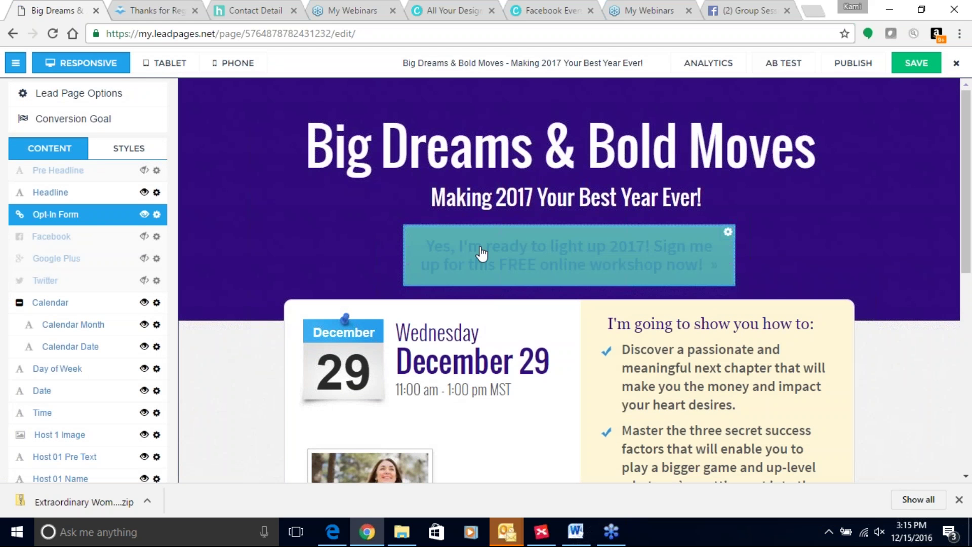
pyautogui.click(201, 257)
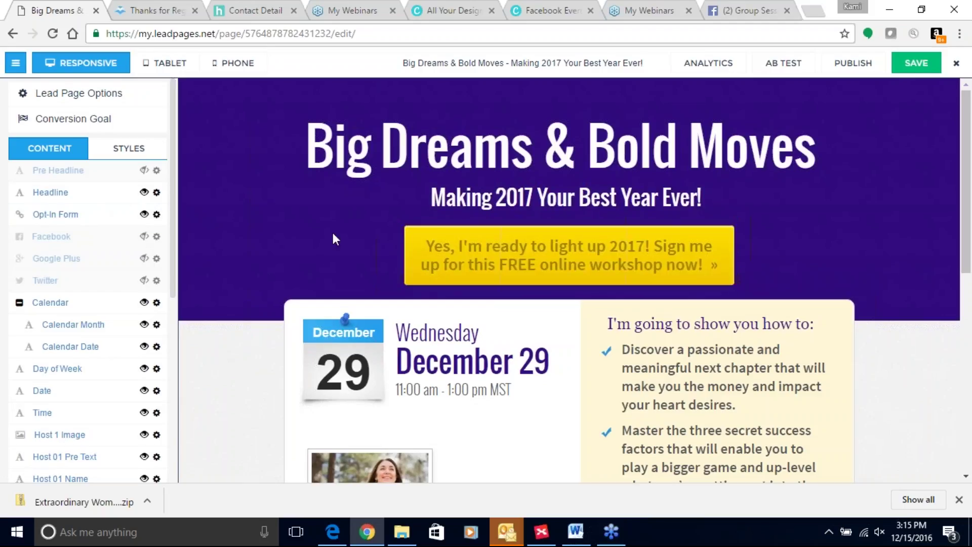
pyautogui.click(413, 256)
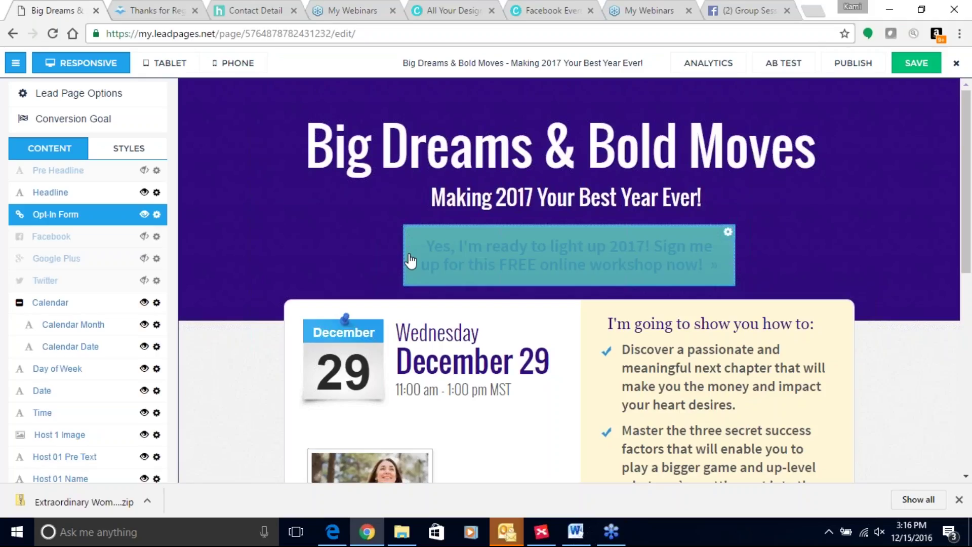
pyautogui.click(450, 253)
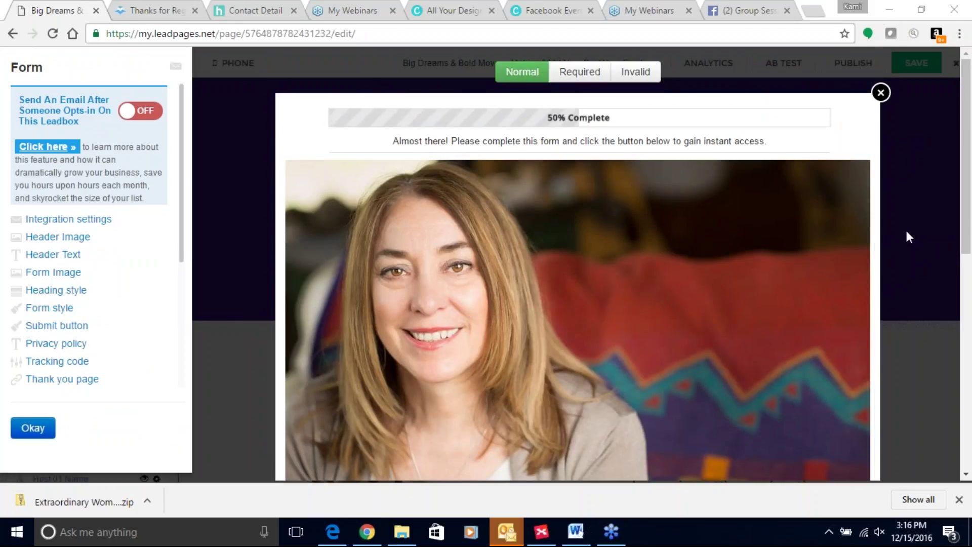
# Reopen the opt-in form and view its integration settings: Hatchbuck HTML code, GotoWebinar host
pyautogui.click(882, 92)
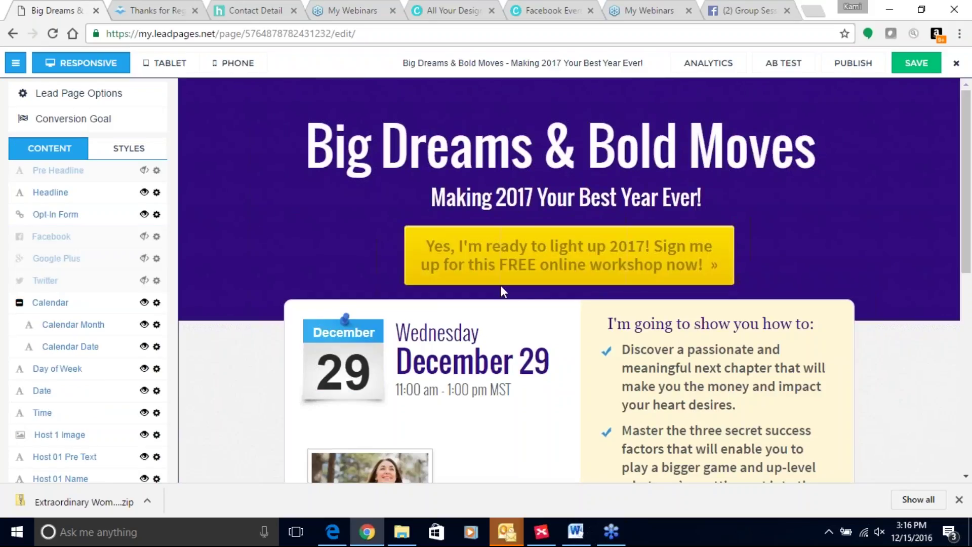
pyautogui.click(509, 266)
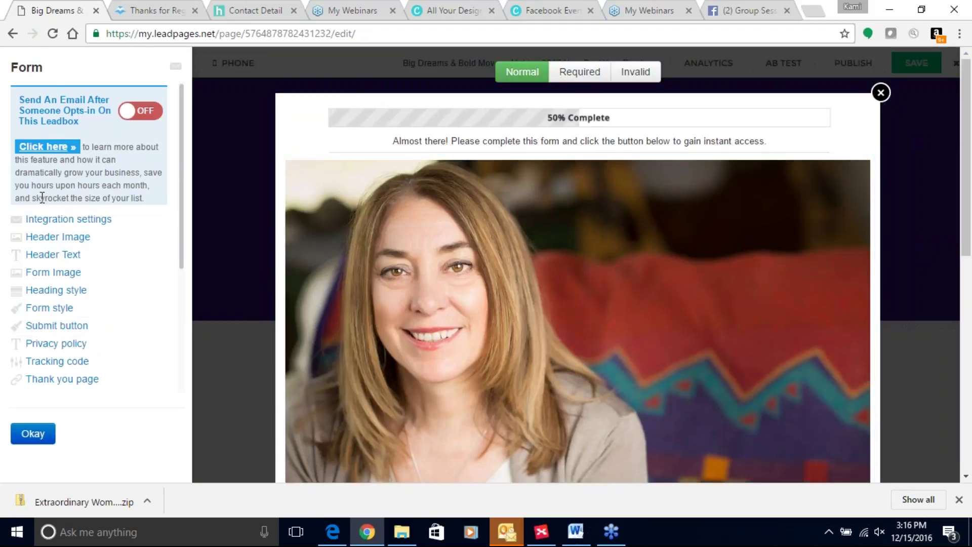
pyautogui.click(56, 219)
pyautogui.scroll(-2, 134, 278)
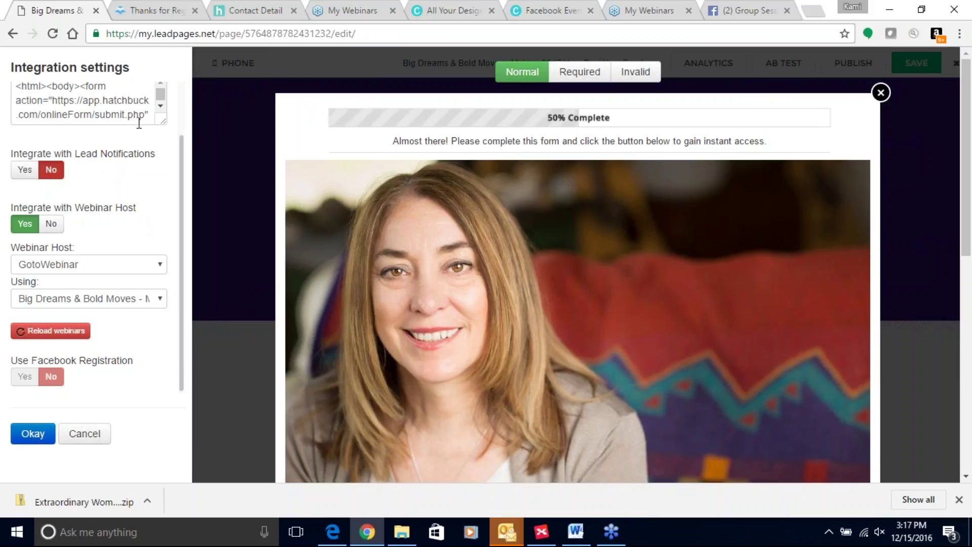
# Read the form's HTML code down to the phone field, then switch to the Hatchbuck contact record
pyautogui.scroll(2, 131, 135)
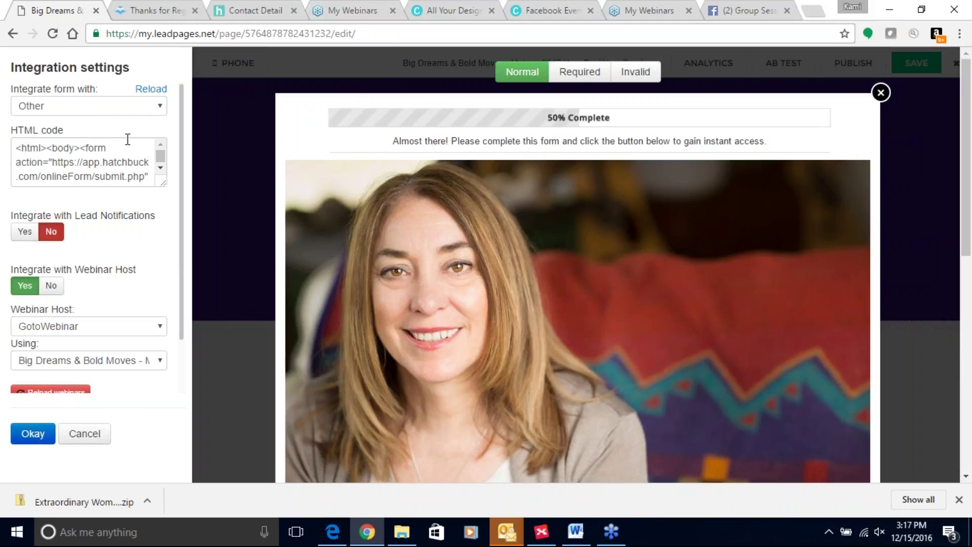
pyautogui.click(161, 169)
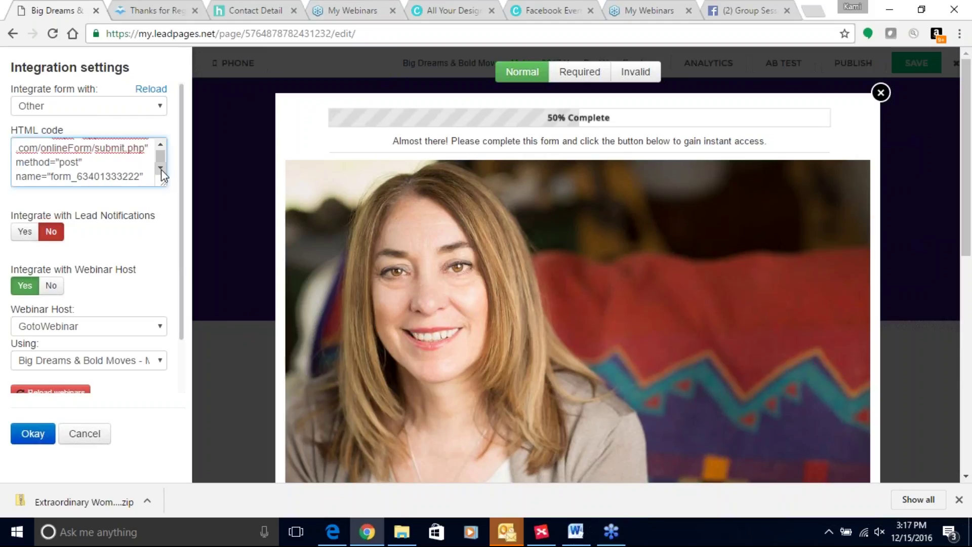
pyautogui.click(161, 169)
pyautogui.click(161, 169)
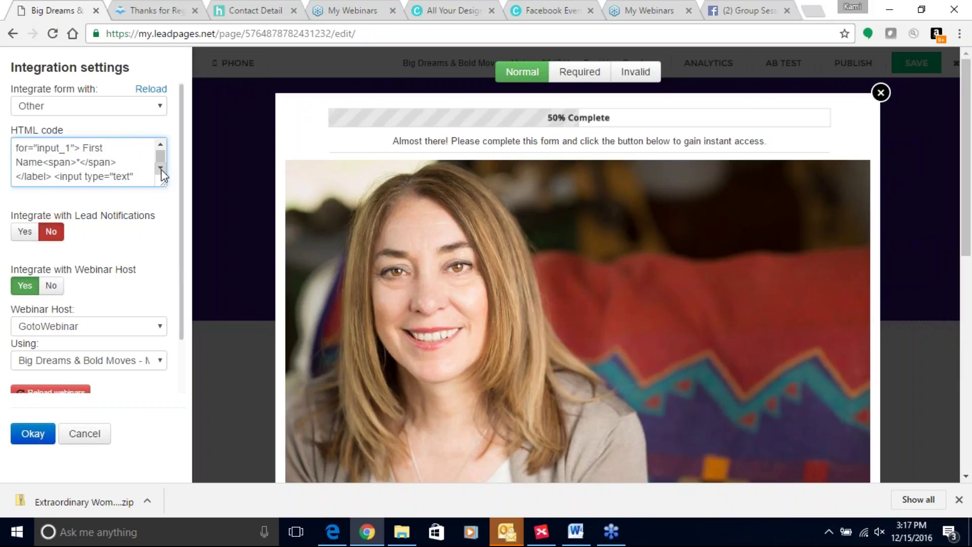
pyautogui.click(161, 169)
pyautogui.click(161, 169)
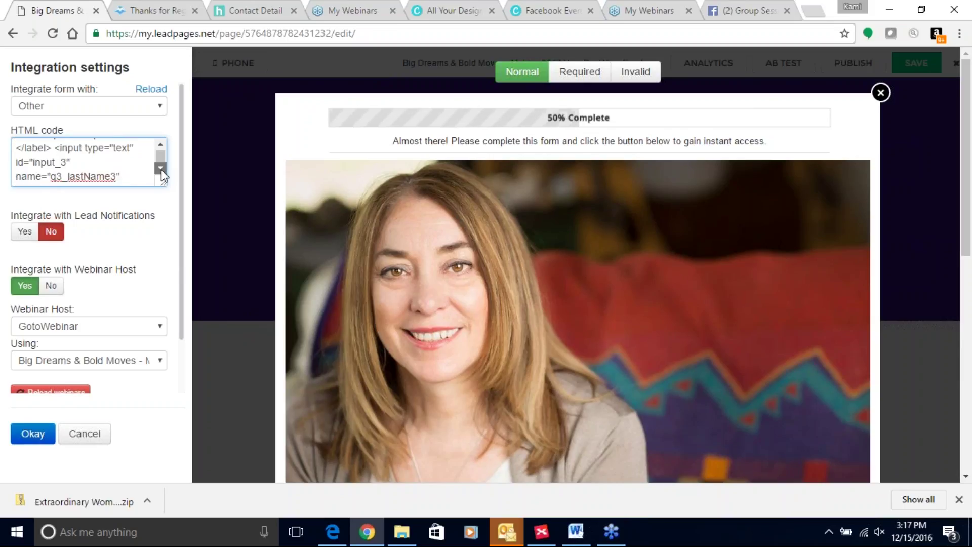
pyautogui.click(161, 169)
pyautogui.click(161, 169)
pyautogui.click(161, 169)
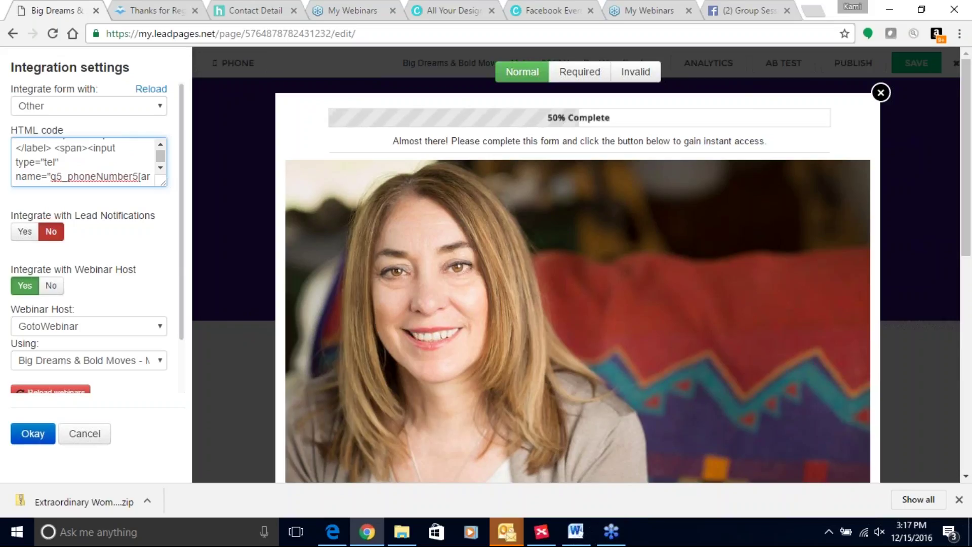
pyautogui.click(271, 6)
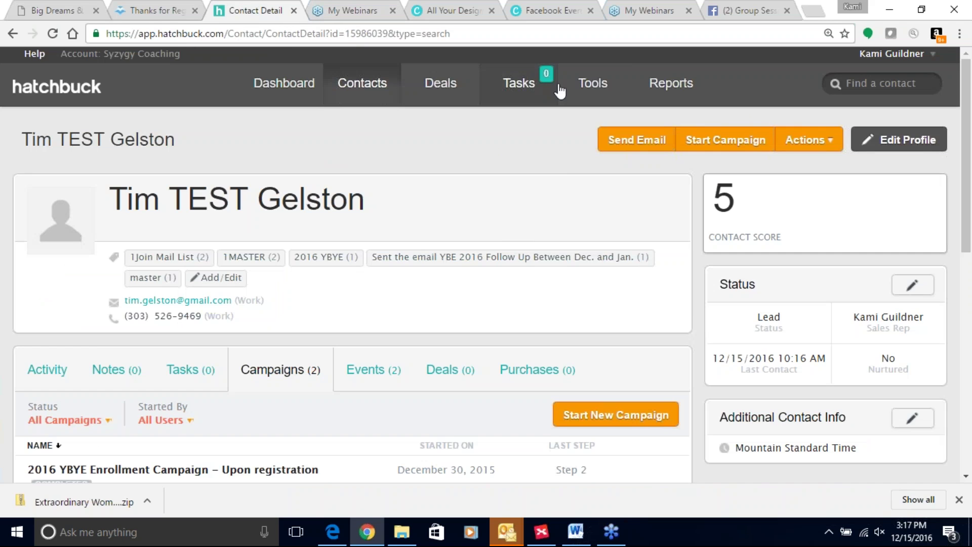
# Go via Tools to Email Templates, then to the Online Forms list of 46 forms
pyautogui.moveTo(586, 94)
pyautogui.click(576, 145)
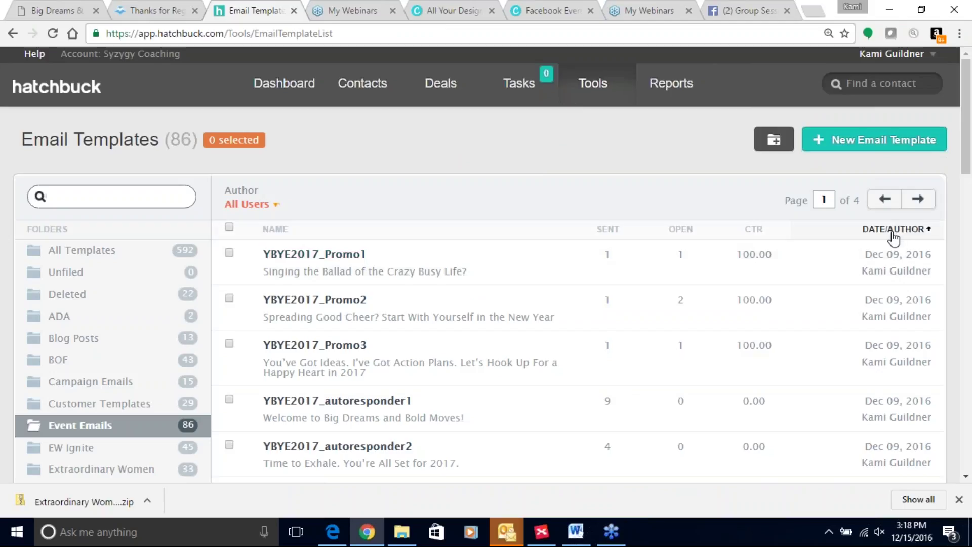
pyautogui.moveTo(594, 83)
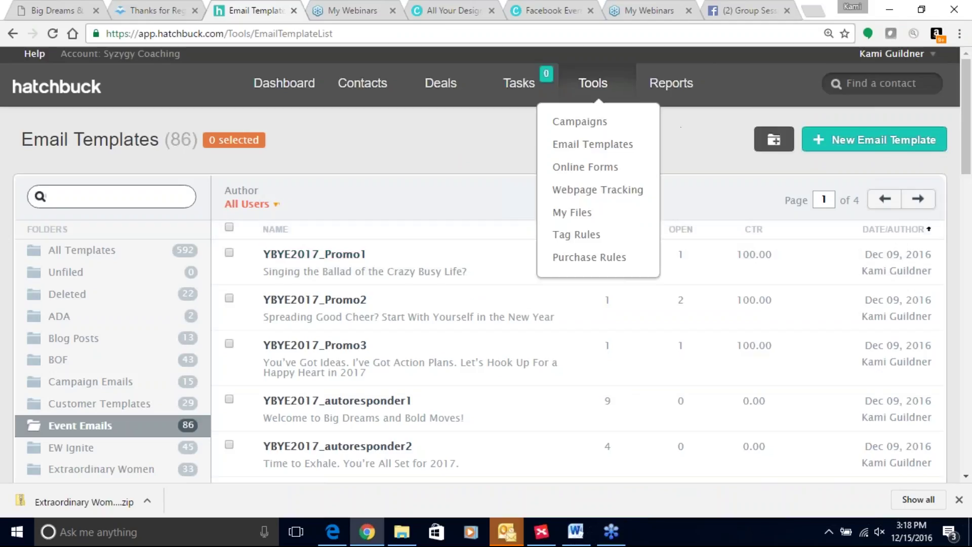
pyautogui.click(589, 177)
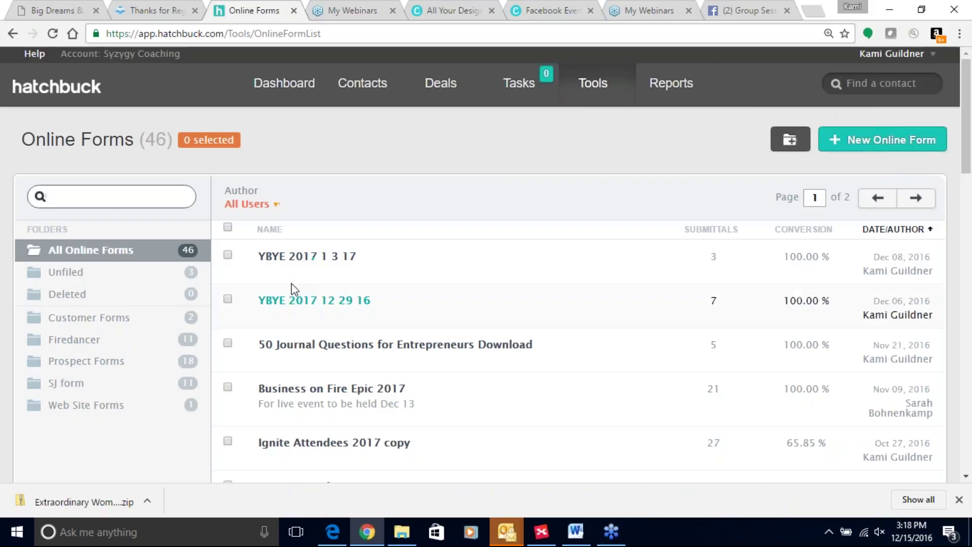
pyautogui.click(302, 303)
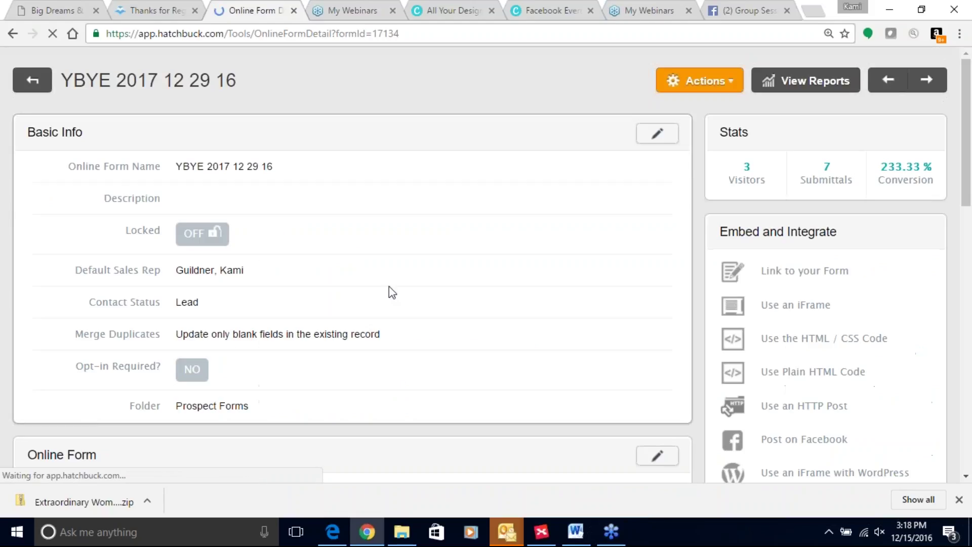
pyautogui.scroll(-7, 482, 275)
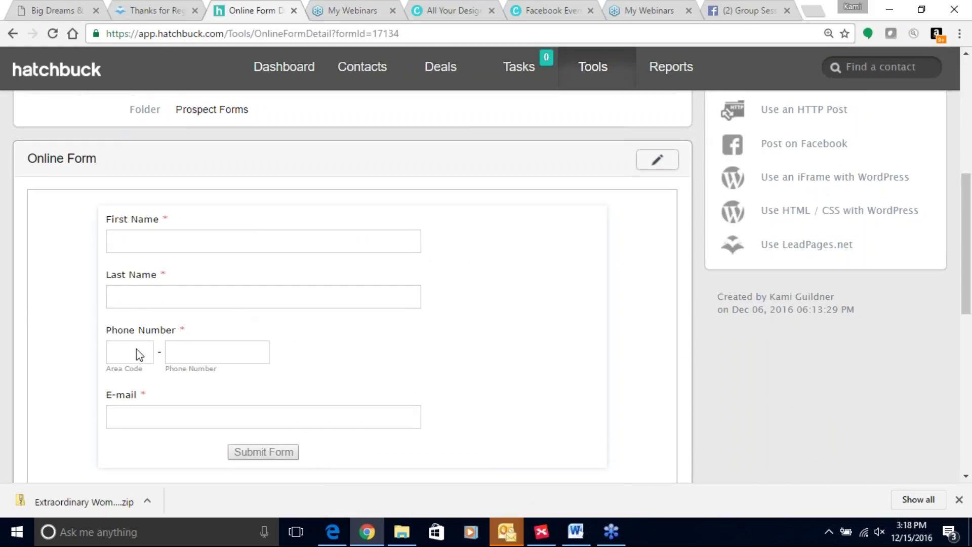
pyautogui.scroll(-4, 228, 362)
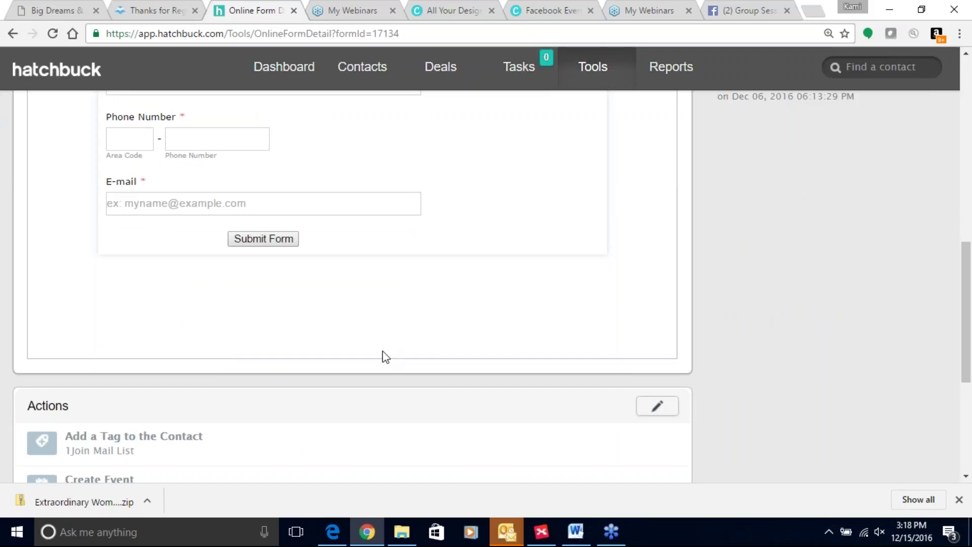
pyautogui.scroll(-3, 384, 355)
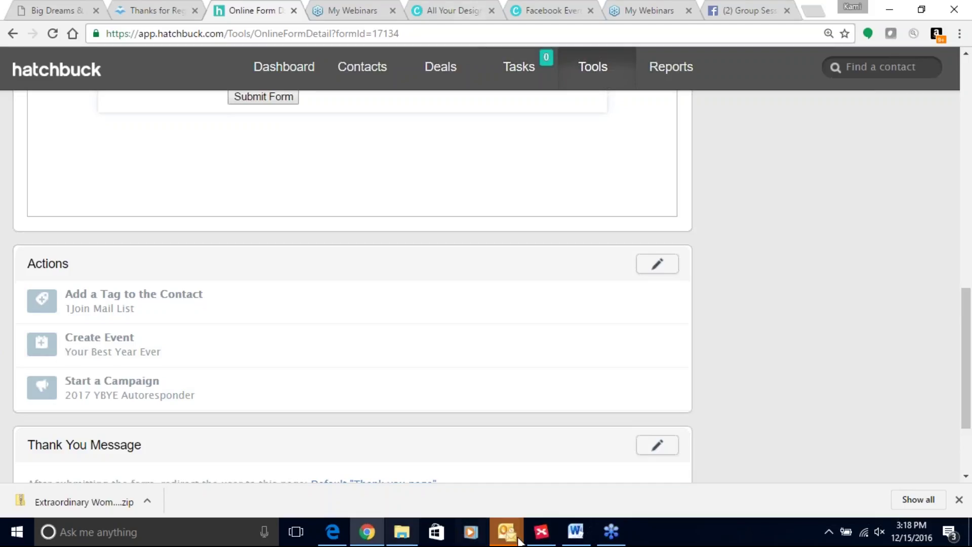
# In XMind's Sales Page Workflow map, select the relationship line, Sales Page and Signs someone up for Webinar topics
pyautogui.click(542, 532)
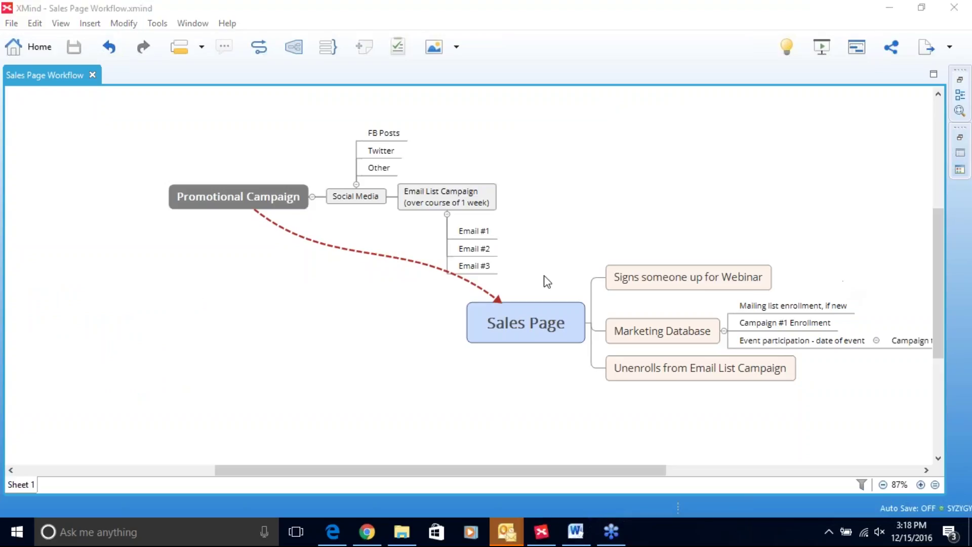
pyautogui.click(346, 248)
pyautogui.click(481, 306)
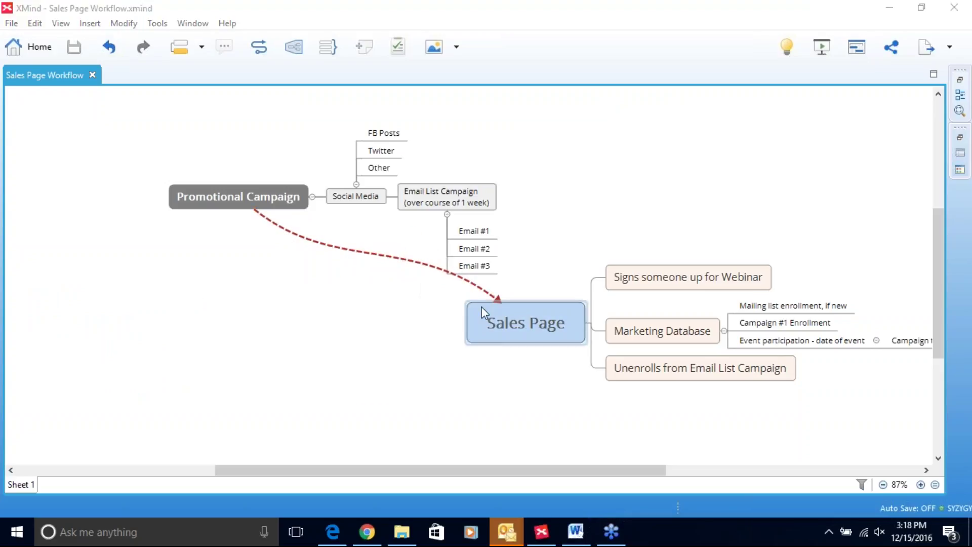
pyautogui.click(652, 274)
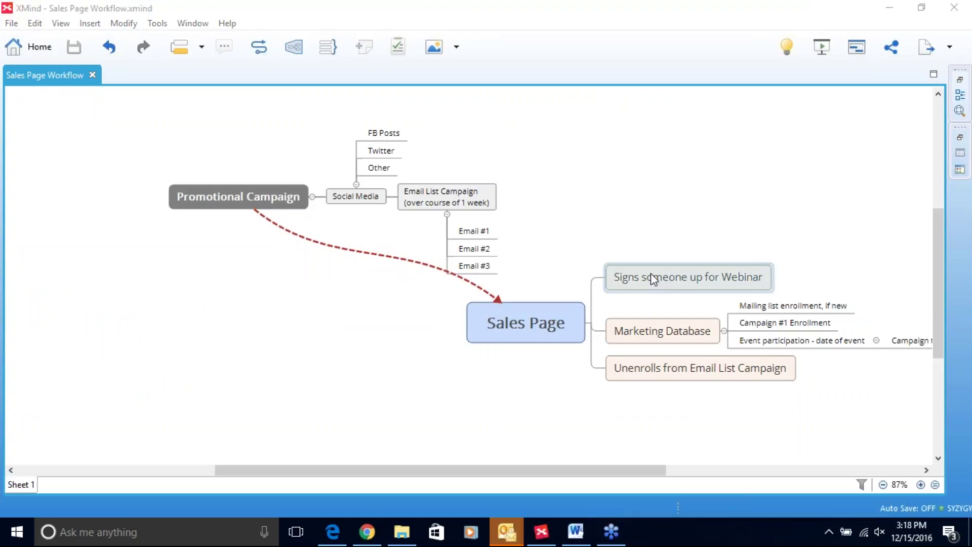
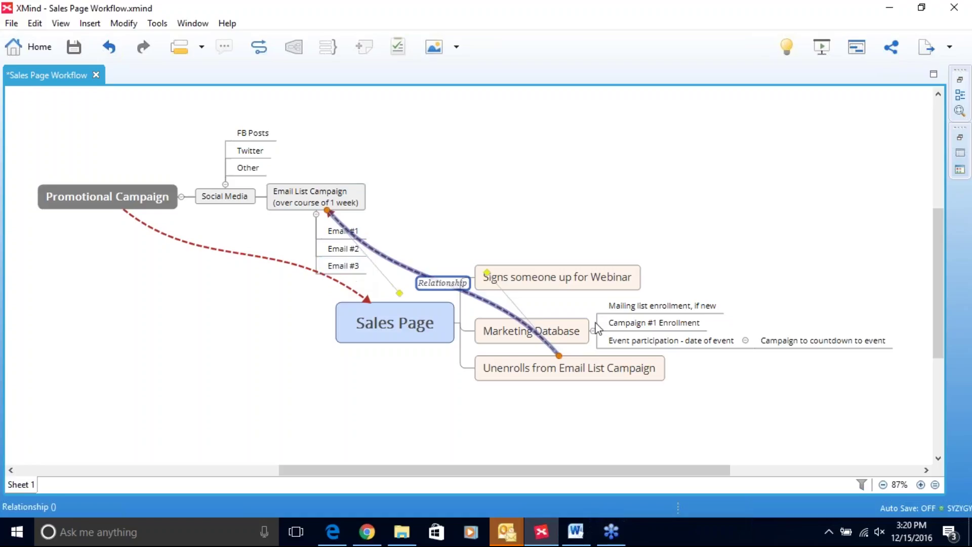
# Save the Sales Page Workflow map and check the Promotional Campaign to Sales Page relationship
pyautogui.click(74, 47)
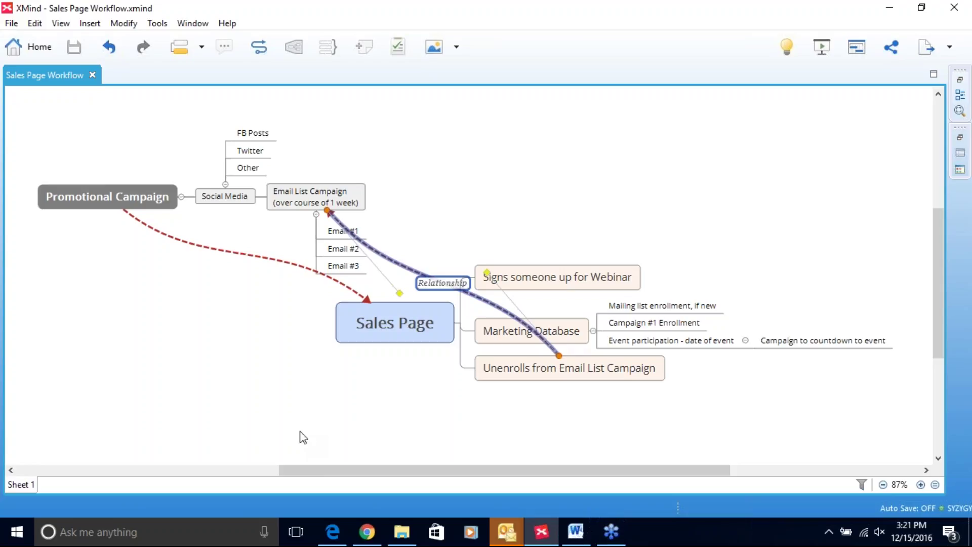
pyautogui.click(331, 279)
pyautogui.click(332, 280)
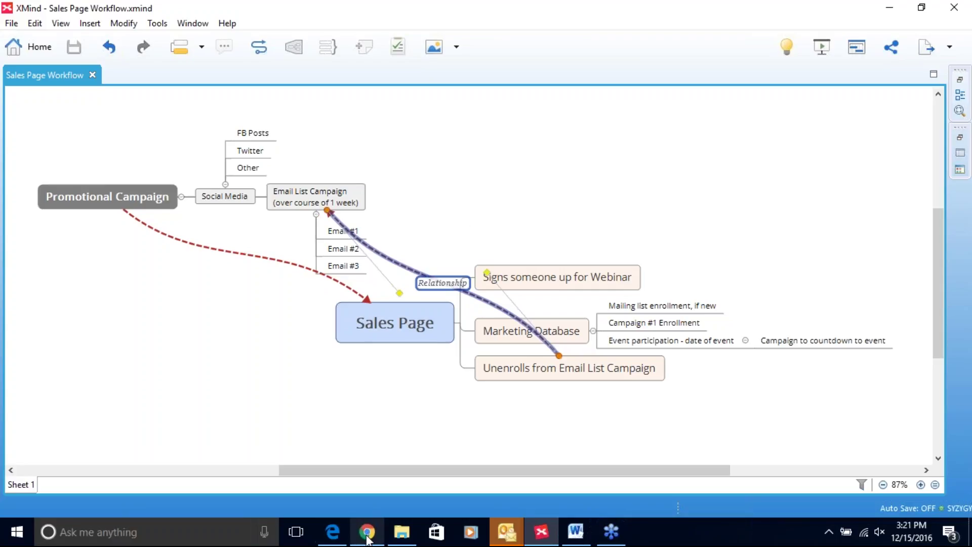
pyautogui.moveTo(368, 537)
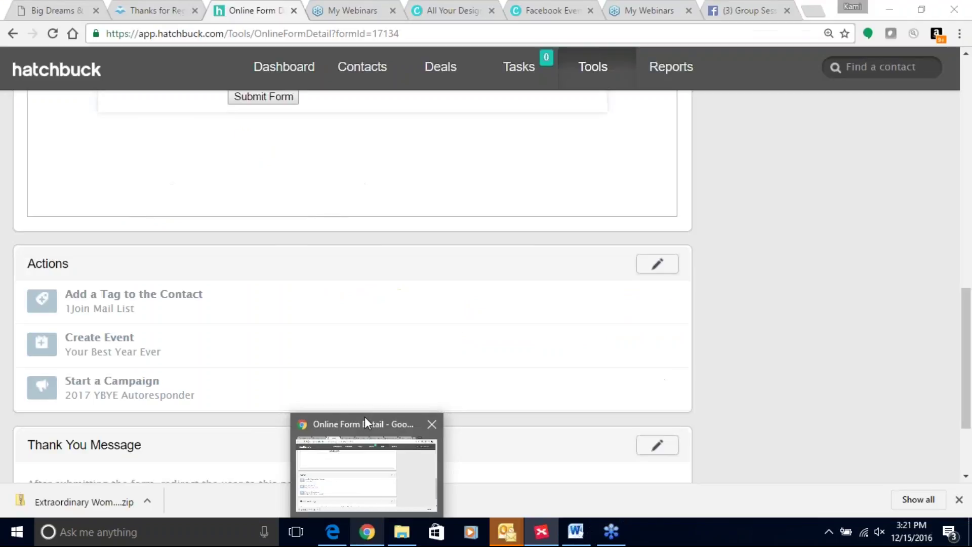
# In Chrome, dismiss the Leadpages integration settings and close the Big Dreams & Bold Moves editor
pyautogui.click(365, 423)
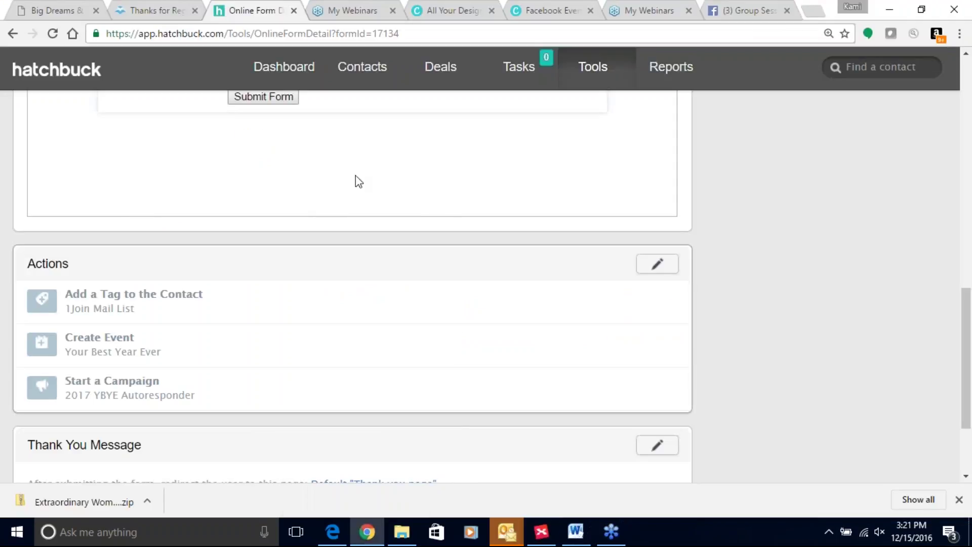
pyautogui.click(40, 10)
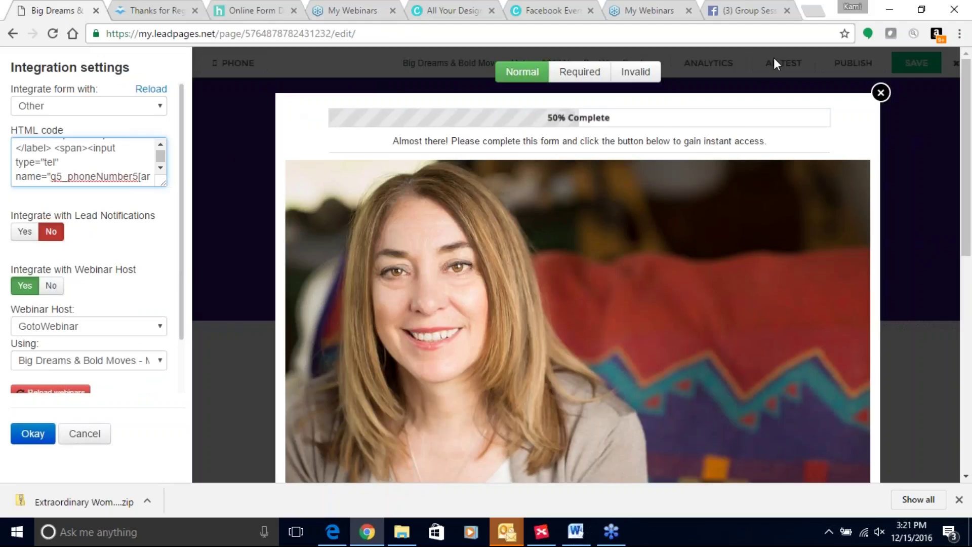
pyautogui.press('Escape')
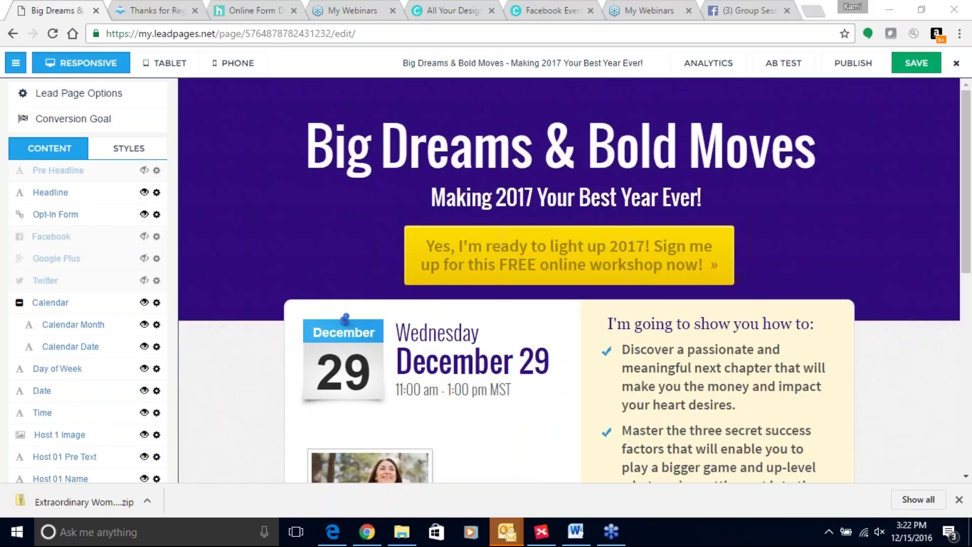
pyautogui.click(957, 64)
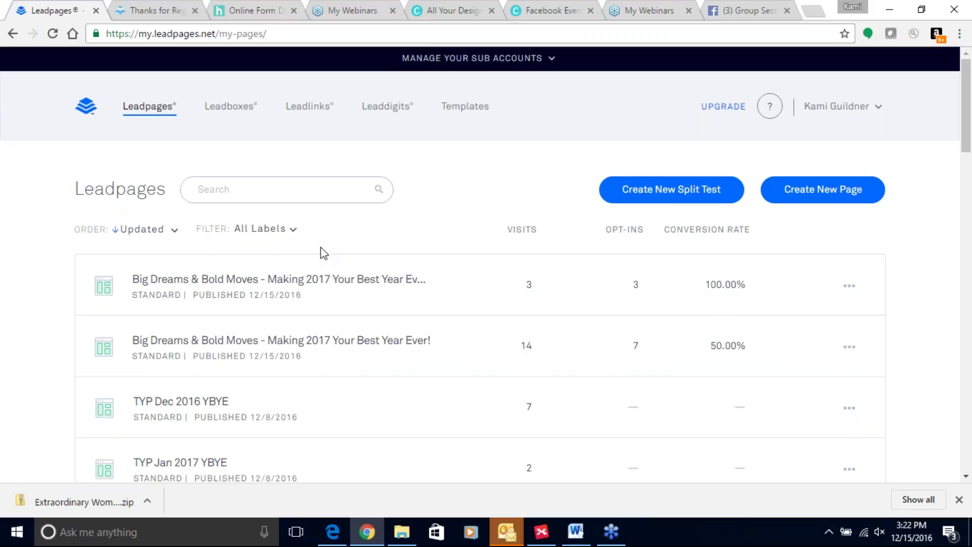
# In Hatchbuck, open Tools > Campaigns and reload the campaigns list
pyautogui.click(271, 10)
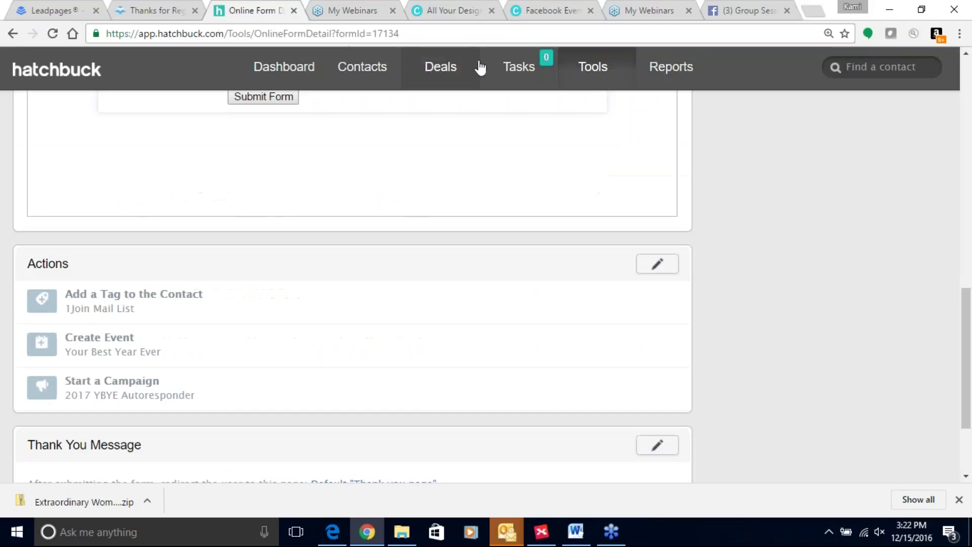
pyautogui.click(588, 71)
pyautogui.click(585, 106)
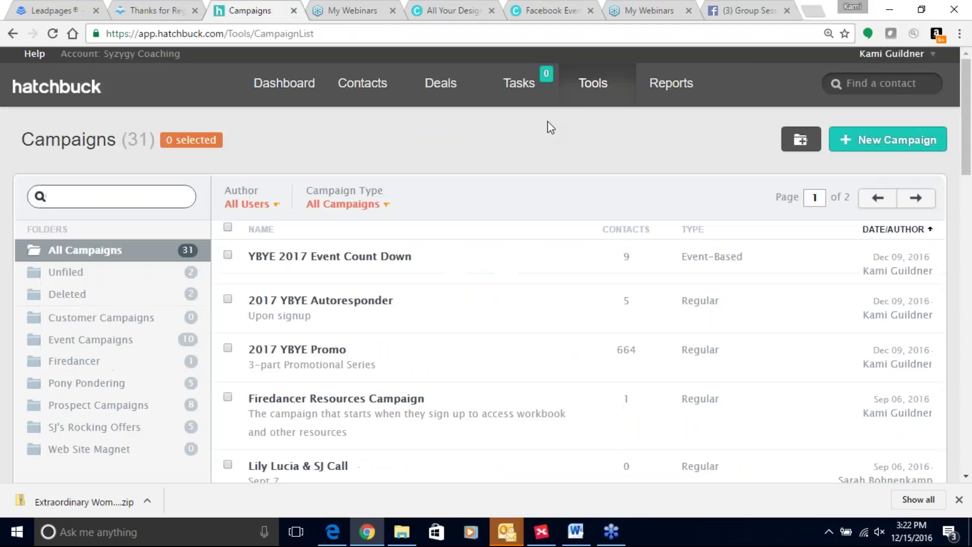
pyautogui.moveTo(624, 102)
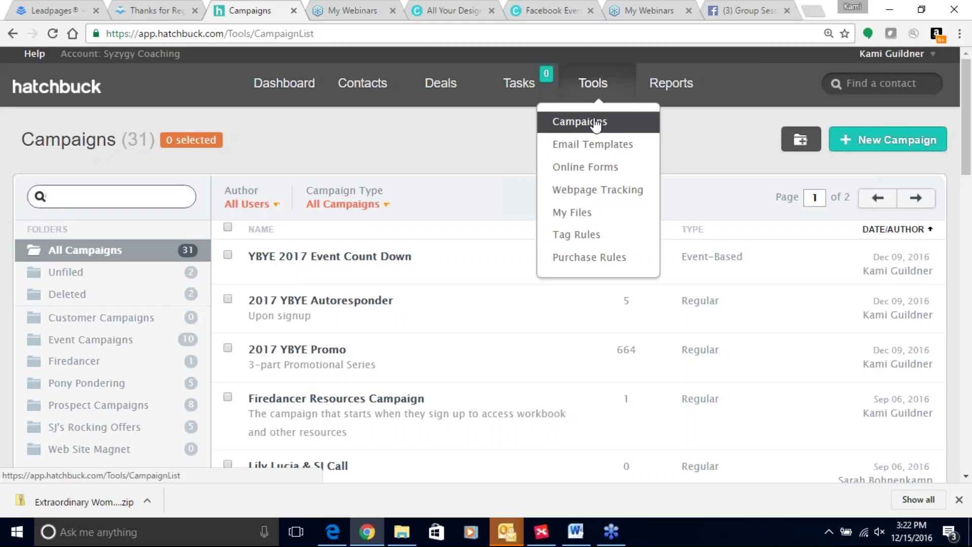
pyautogui.click(597, 124)
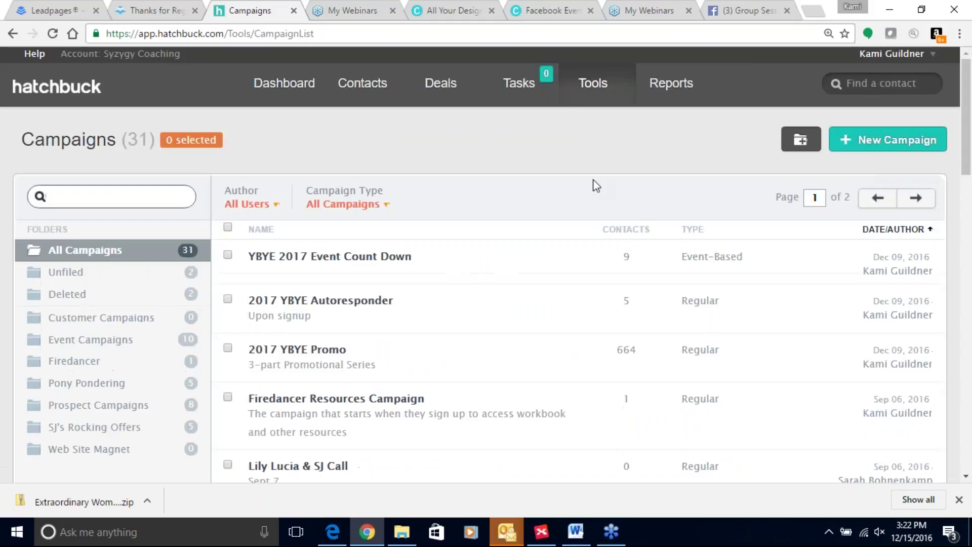
# Scroll the 31 campaigns and open YBYE 2017 Event Count Down
pyautogui.scroll(-10, 572, 243)
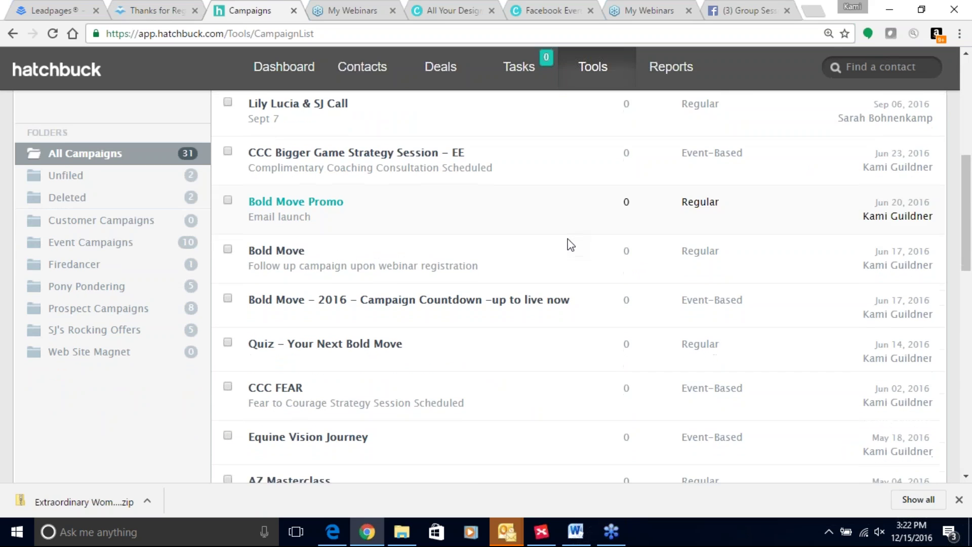
pyautogui.scroll(-4, 570, 243)
pyautogui.scroll(8, 570, 244)
pyautogui.scroll(10, 623, 200)
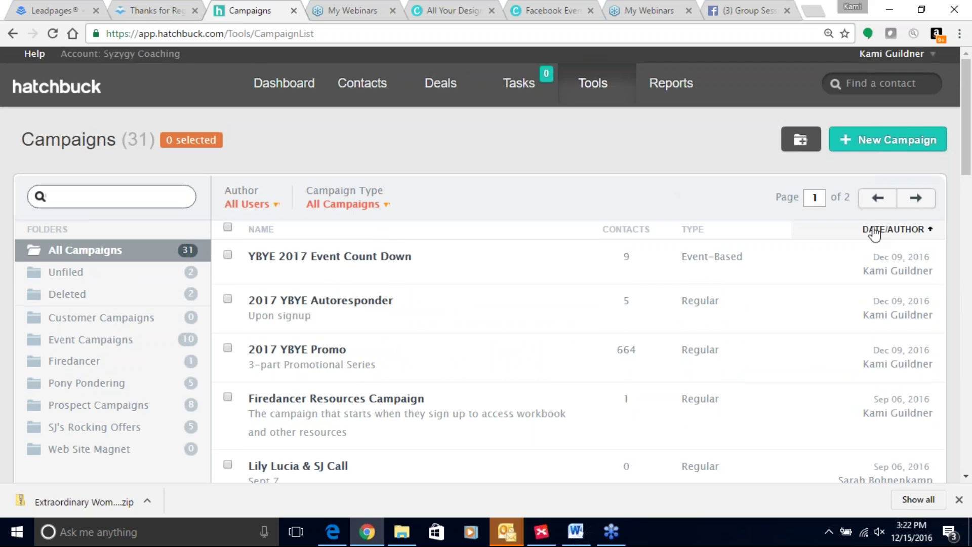
pyautogui.click(332, 259)
# Review the YBYE 2017 Event Count Down details and its 3-day, 1-day and 2-hour email steps
pyautogui.scroll(-4, 362, 241)
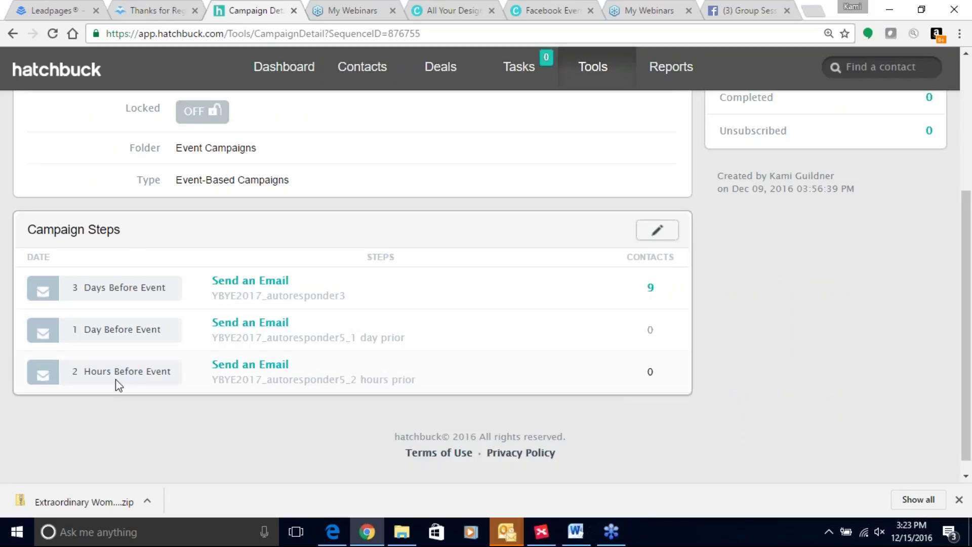
pyautogui.scroll(1, 250, 372)
pyautogui.scroll(5, 265, 324)
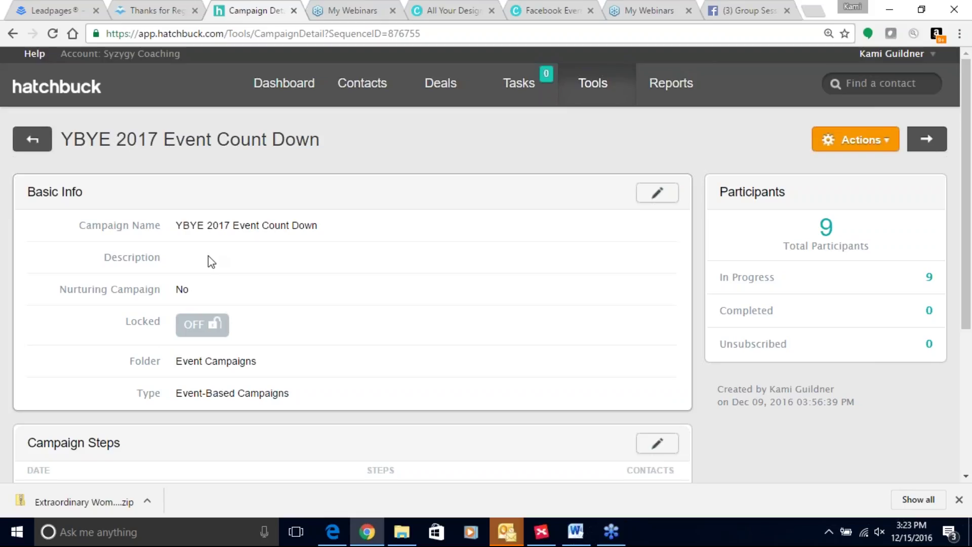
pyautogui.scroll(-4, 259, 409)
pyautogui.scroll(3, 260, 407)
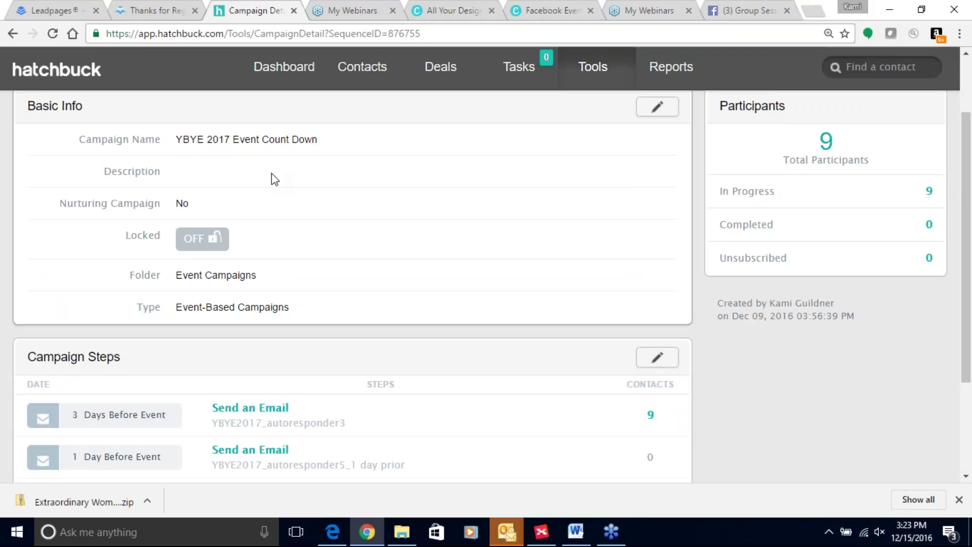
pyautogui.scroll(-3, 271, 188)
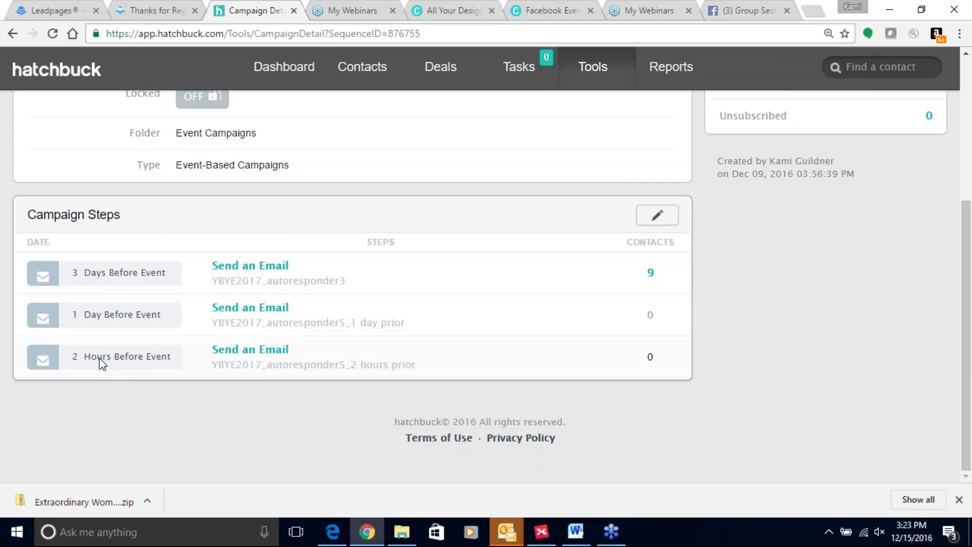
pyautogui.scroll(5, 145, 297)
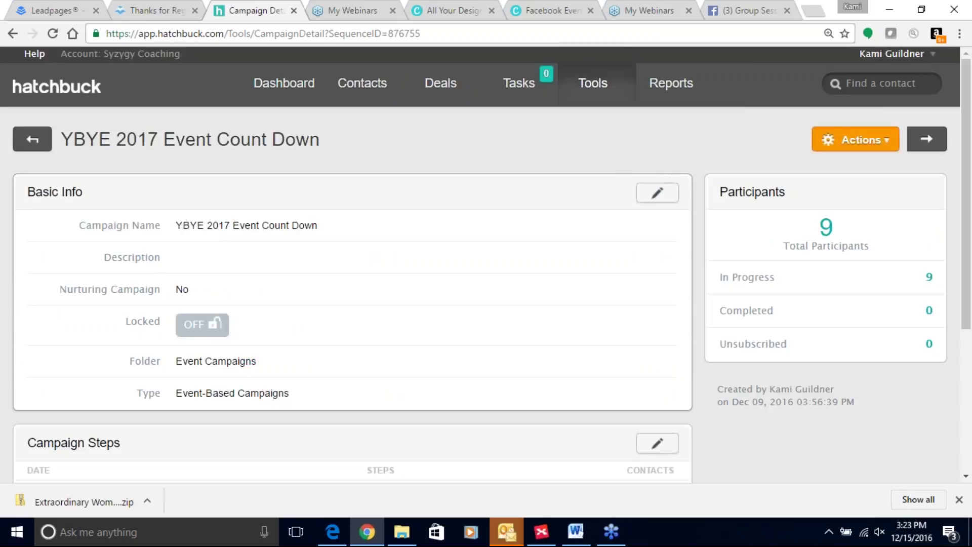
# Choose Campaigns from the Tools menu to get back to the 31-campaign list
pyautogui.moveTo(608, 90)
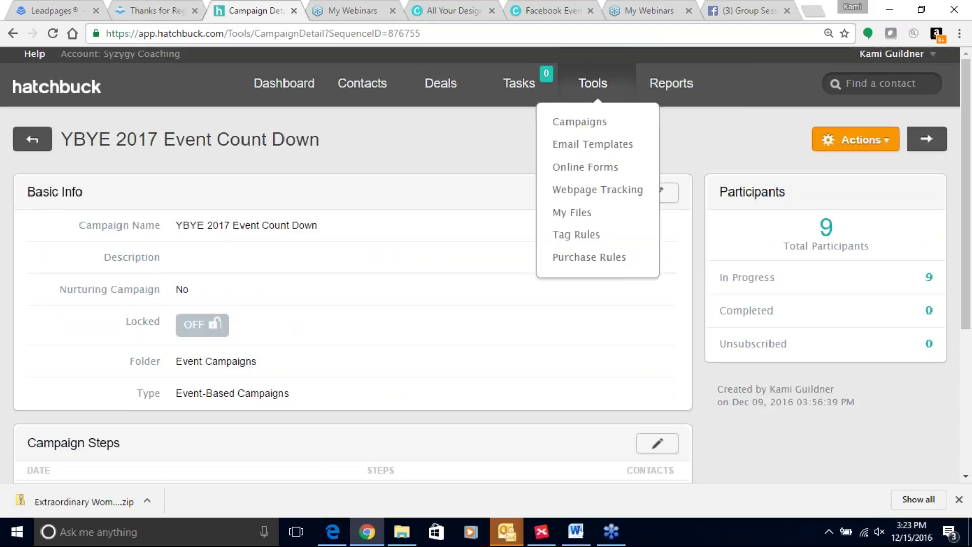
pyautogui.click(593, 135)
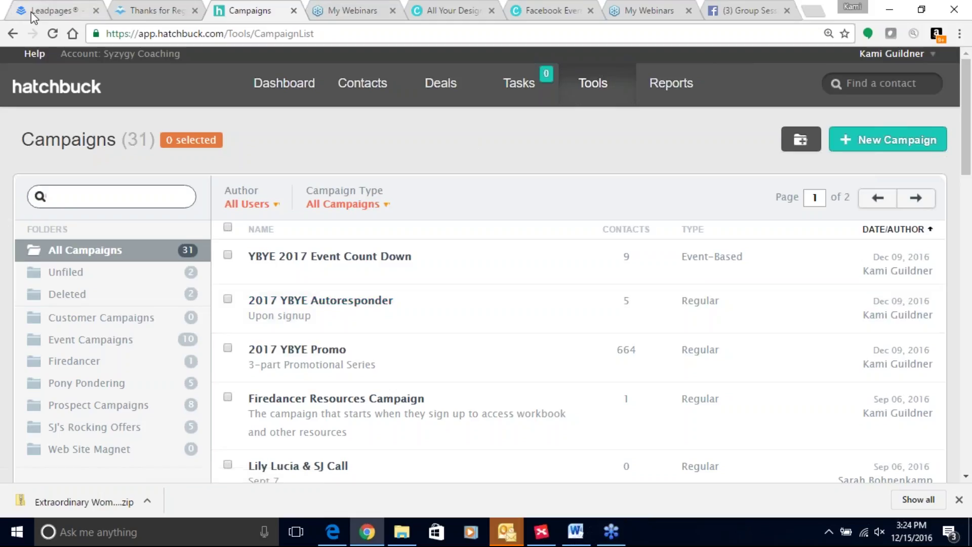
# Switch to the Leadpages pages list and scroll down through its first page
pyautogui.click(50, 10)
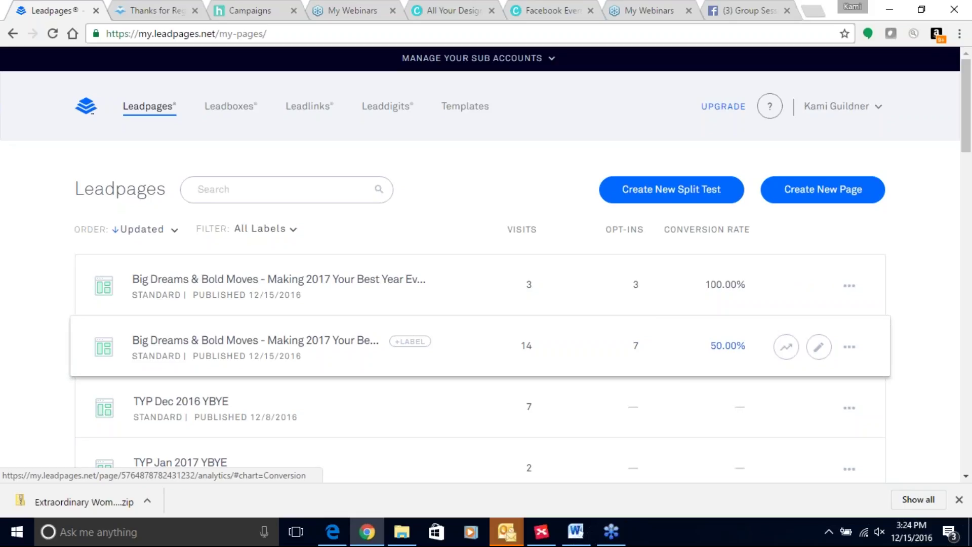
pyautogui.scroll(-1, 787, 346)
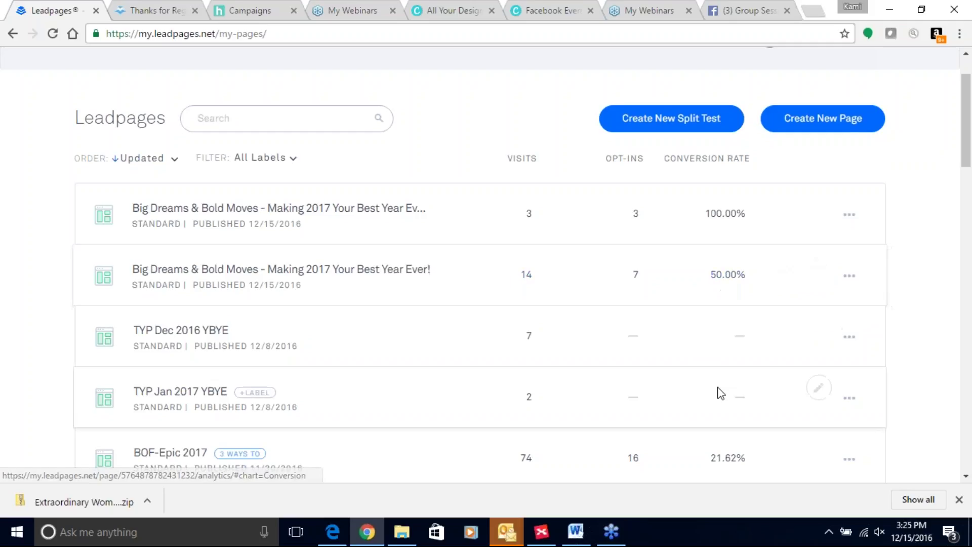
pyautogui.scroll(-2, 716, 391)
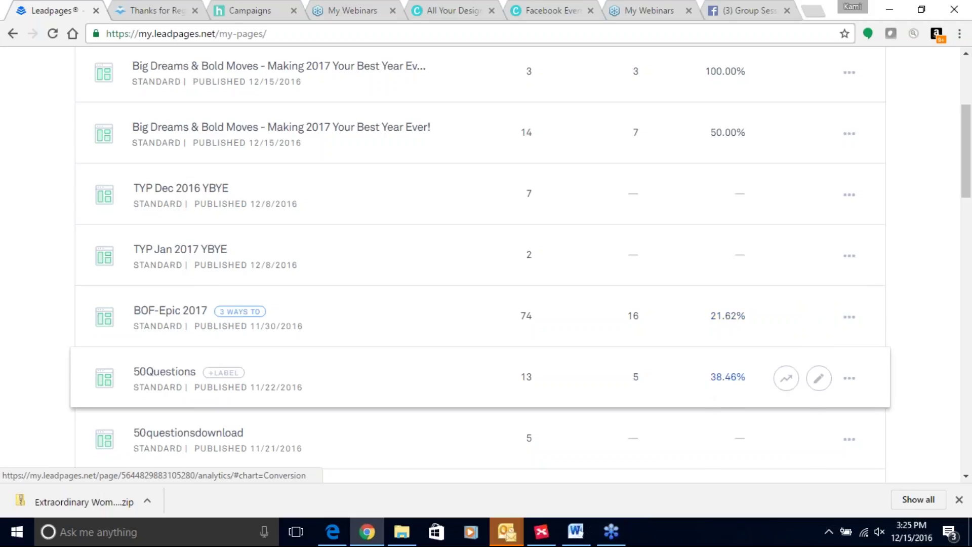
pyautogui.scroll(-7, 727, 376)
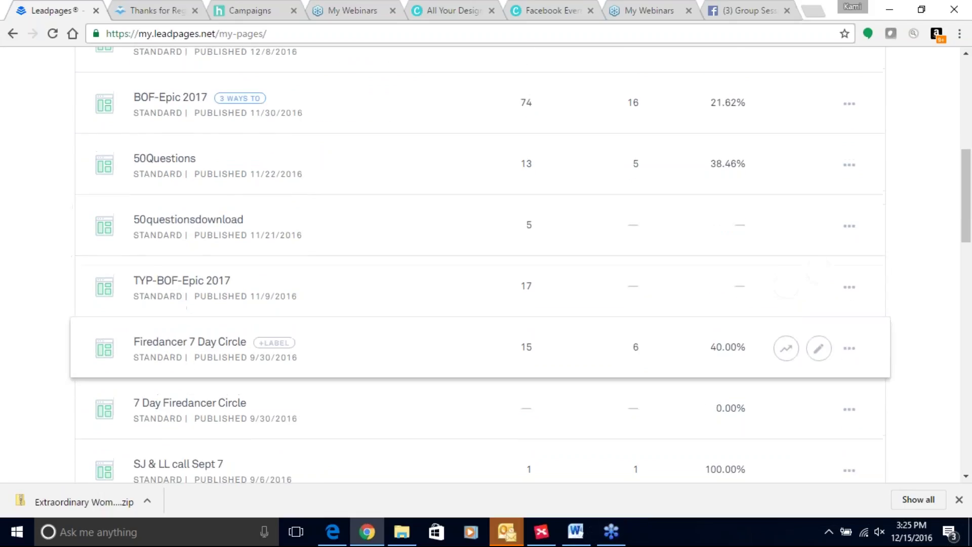
pyautogui.scroll(-4, 647, 375)
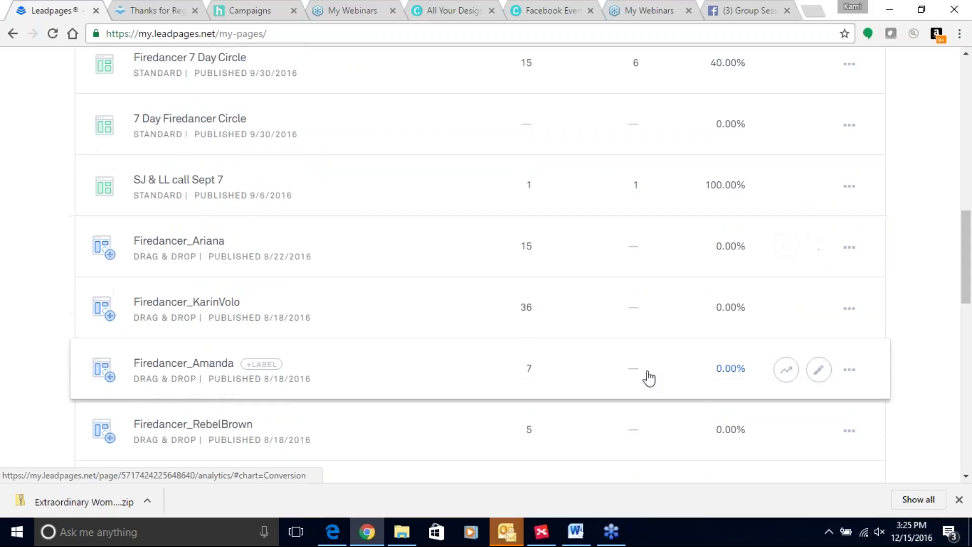
pyautogui.scroll(-7, 647, 302)
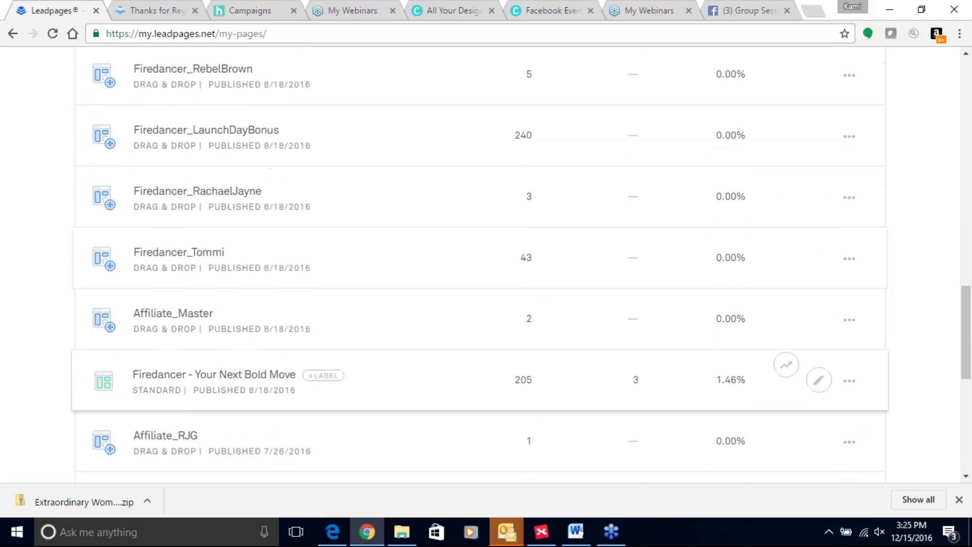
pyautogui.scroll(-5, 647, 303)
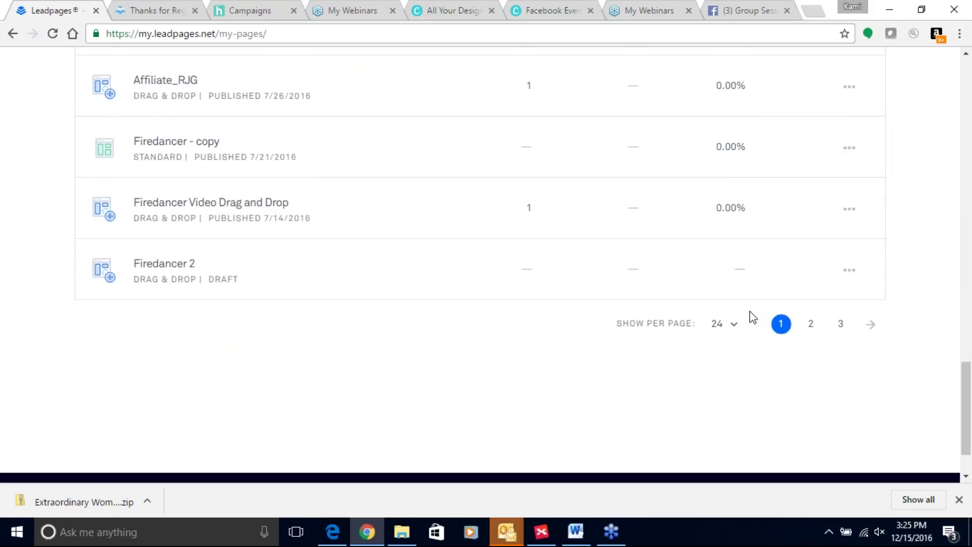
# Move to page 2 of the pages list and review it from GoalDiggerAcademy onward
pyautogui.click(810, 324)
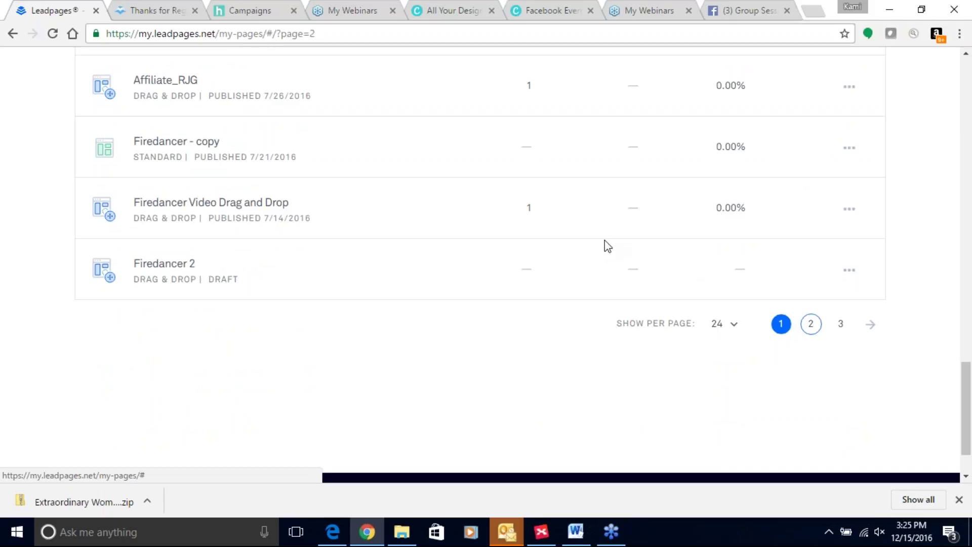
pyautogui.scroll(4, 605, 243)
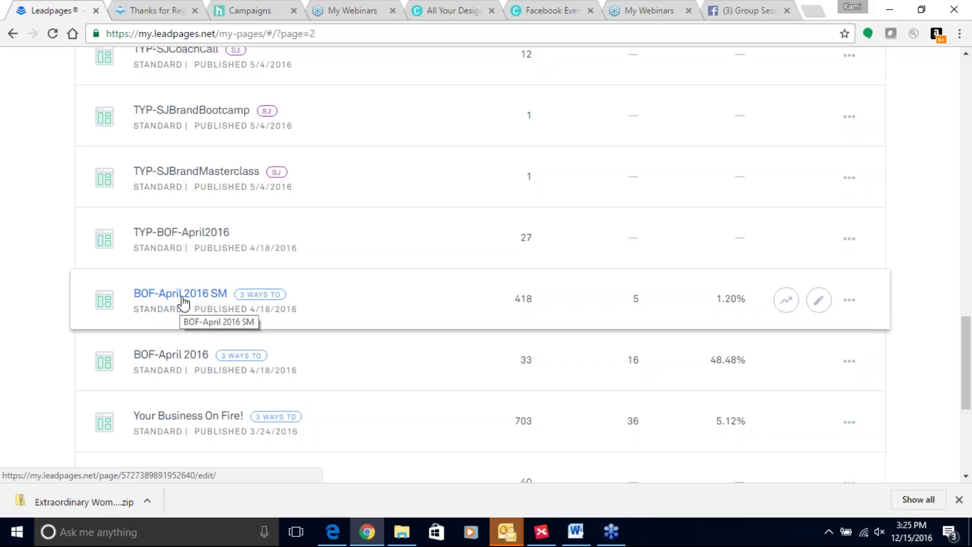
pyautogui.click(226, 294)
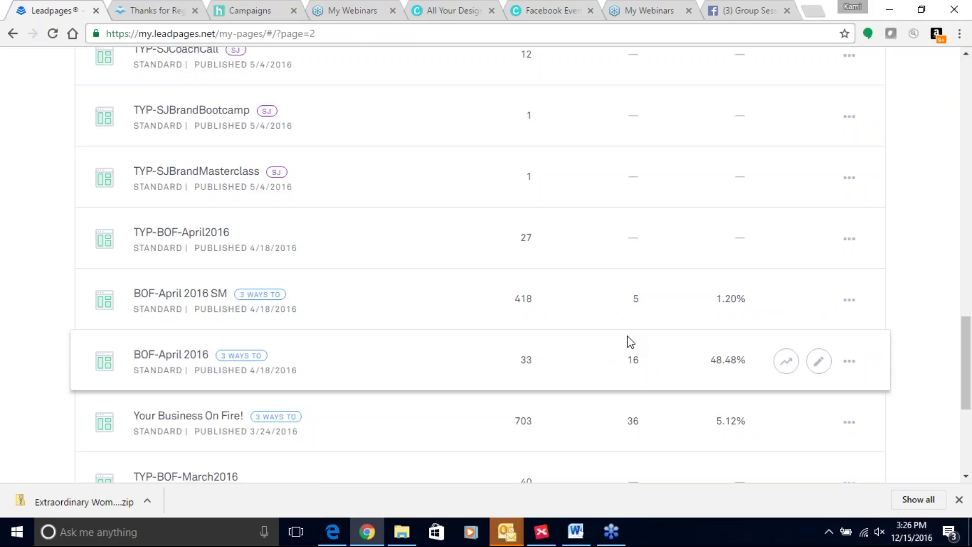
pyautogui.scroll(-4, 662, 333)
pyautogui.scroll(8, 662, 332)
pyautogui.scroll(15, 787, 399)
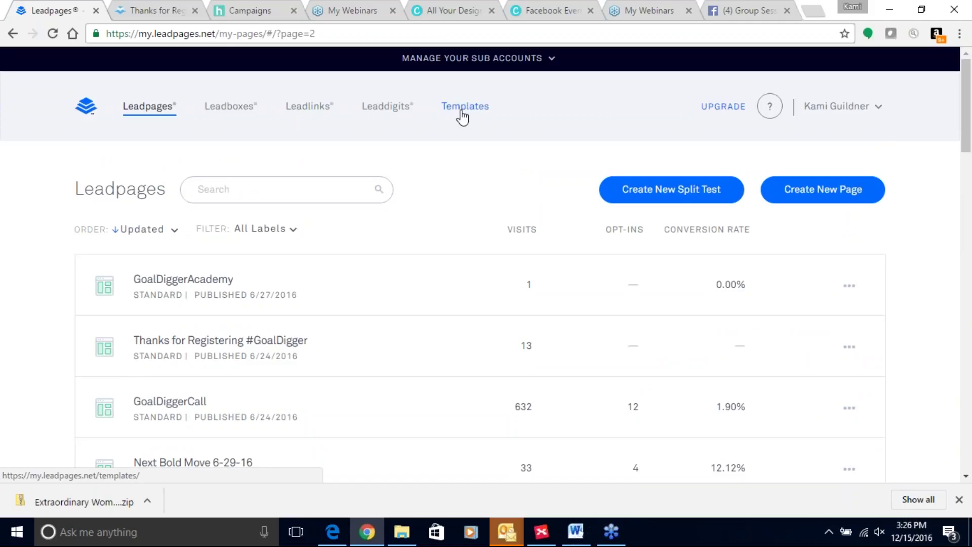
# Show Standard templates sorted by Highest Converting, led by Web 3.0 Webinar Registration Page
pyautogui.click(462, 110)
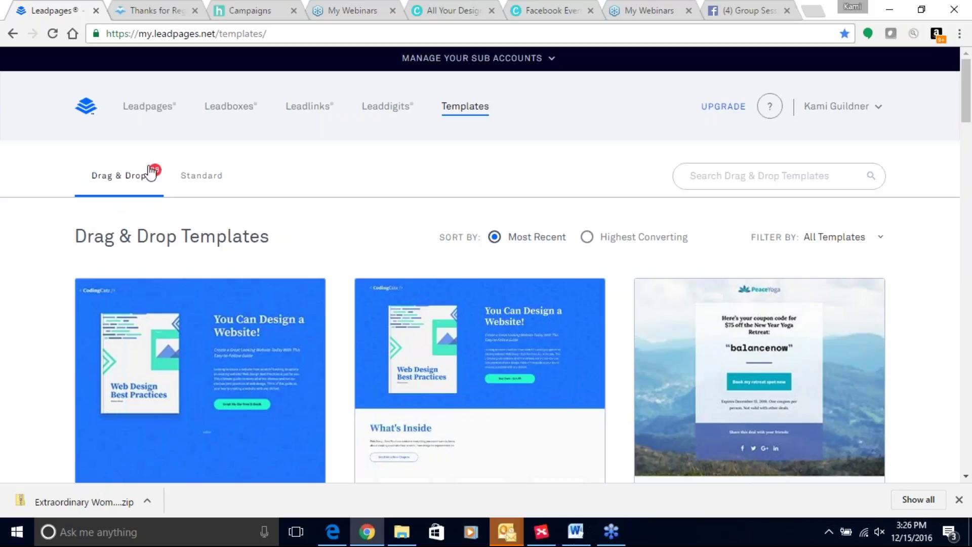
pyautogui.click(223, 176)
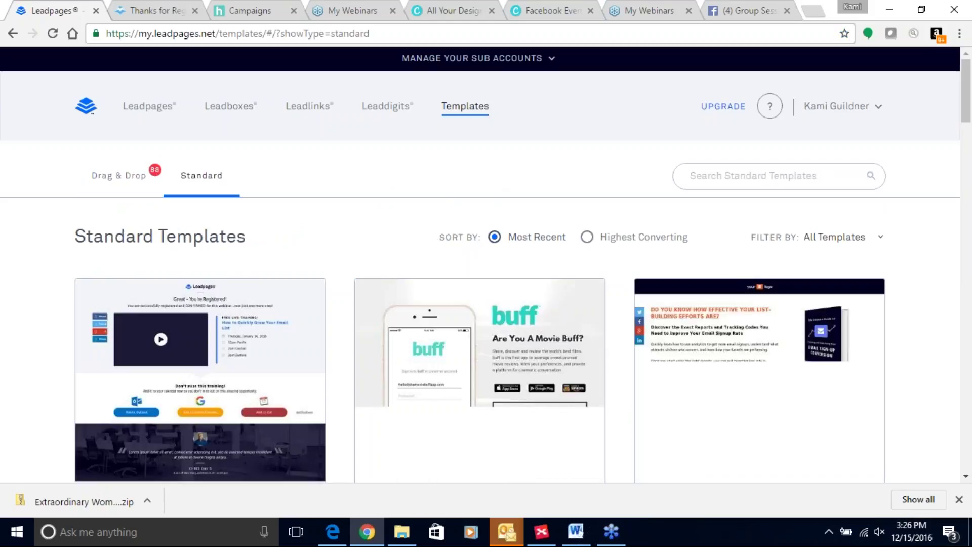
pyautogui.moveTo(459, 326)
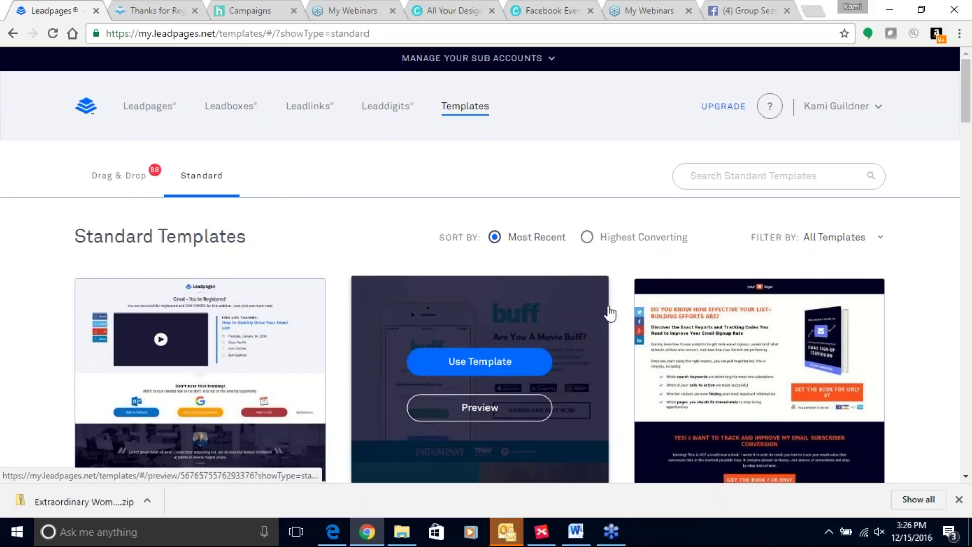
pyautogui.click(589, 238)
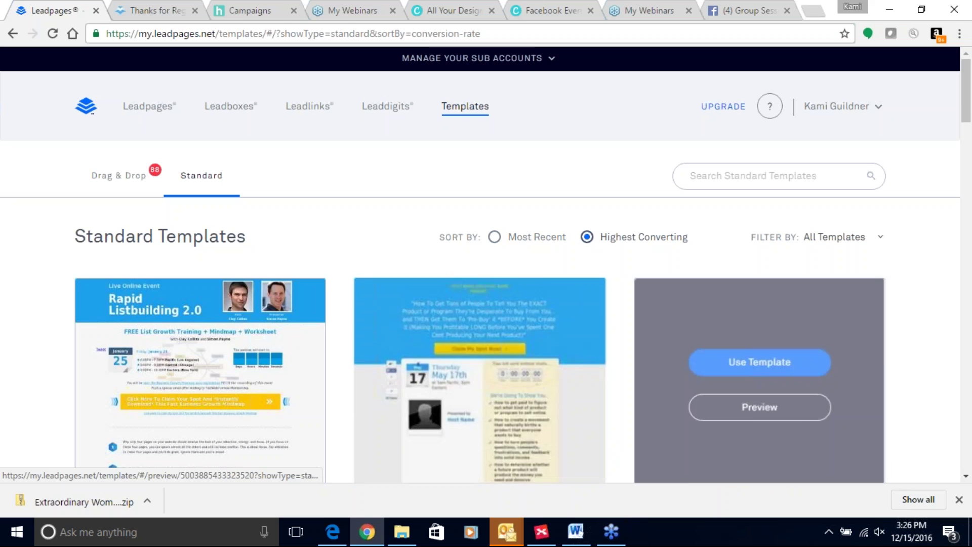
pyautogui.scroll(-1, 591, 348)
pyautogui.scroll(-8, 591, 348)
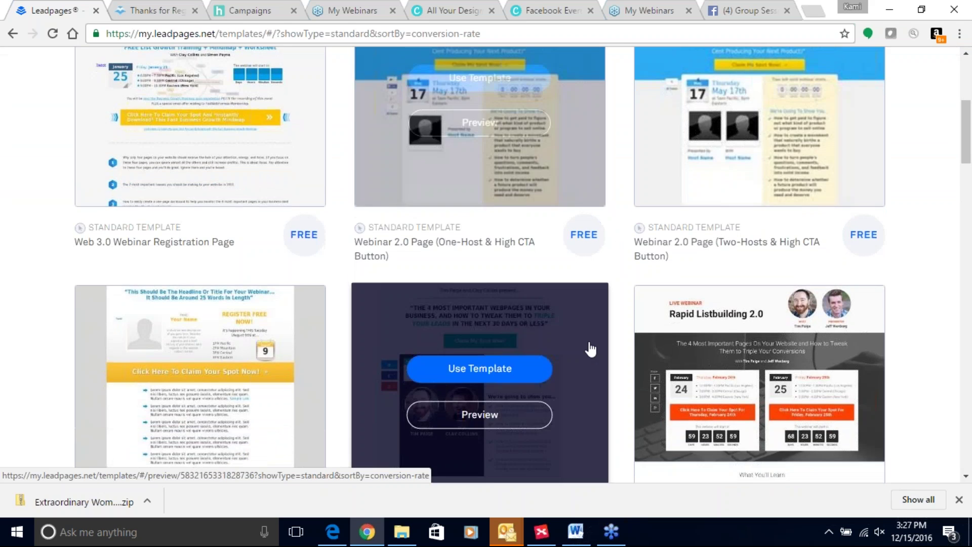
pyautogui.scroll(-9, 590, 349)
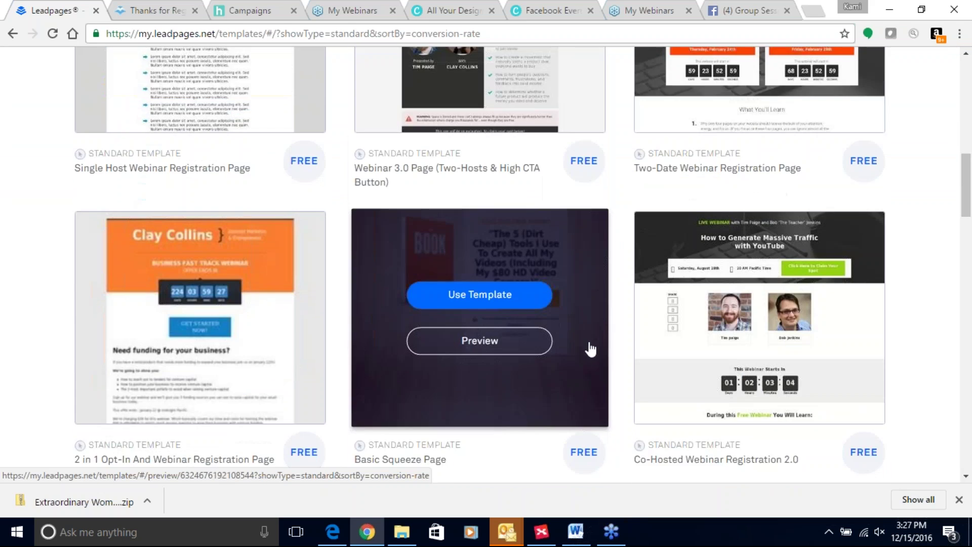
pyautogui.scroll(18, 591, 348)
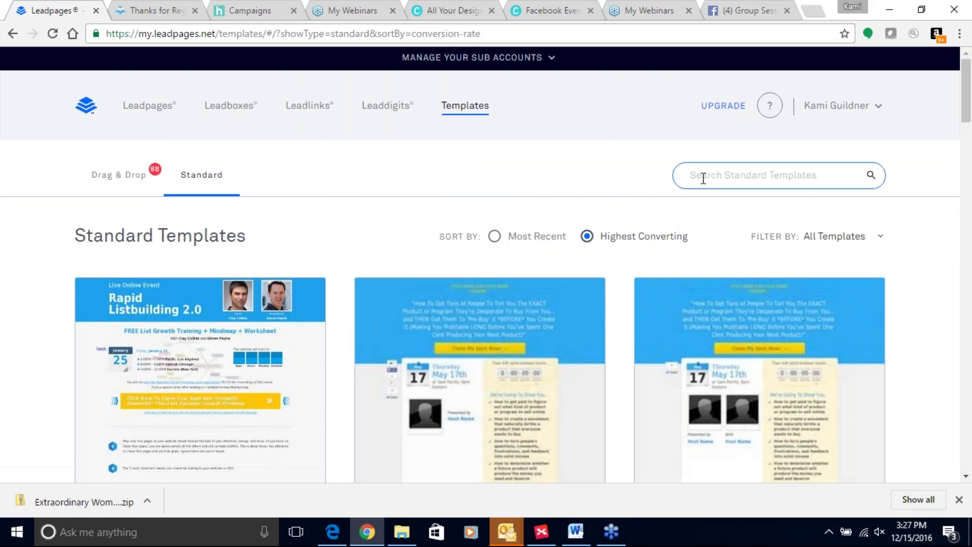
# Filter the standard templates to Thank-You and scroll through the results
pyautogui.click(853, 238)
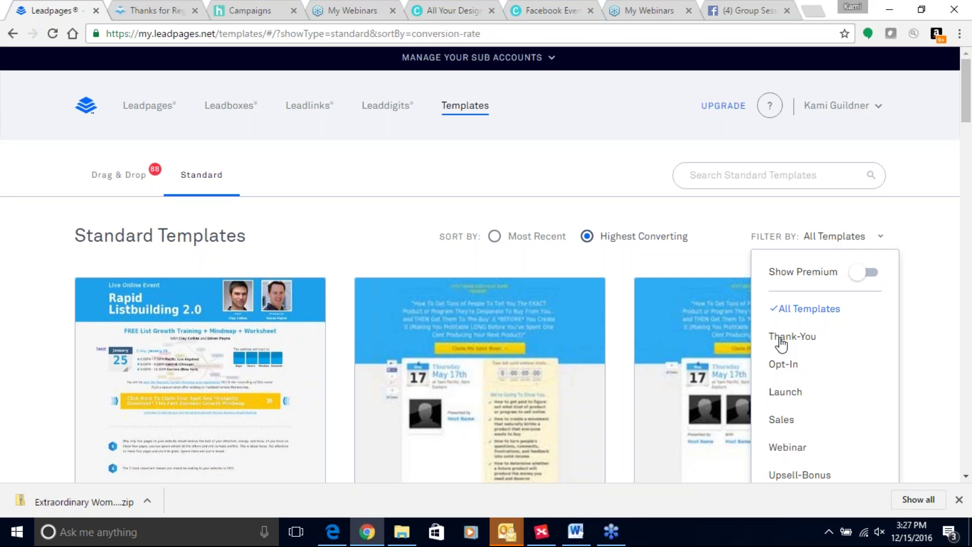
pyautogui.click(782, 337)
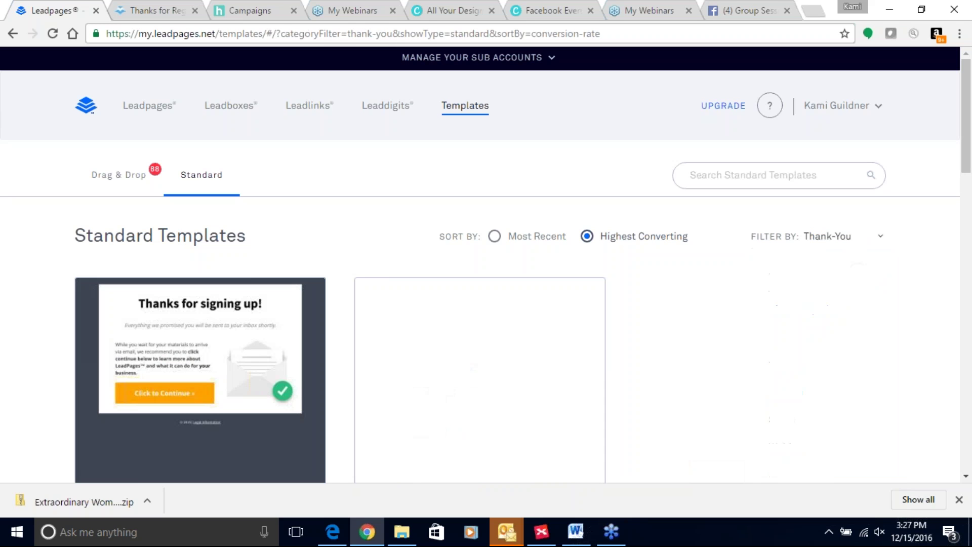
pyautogui.scroll(-1, 480, 374)
pyautogui.scroll(-6, 624, 375)
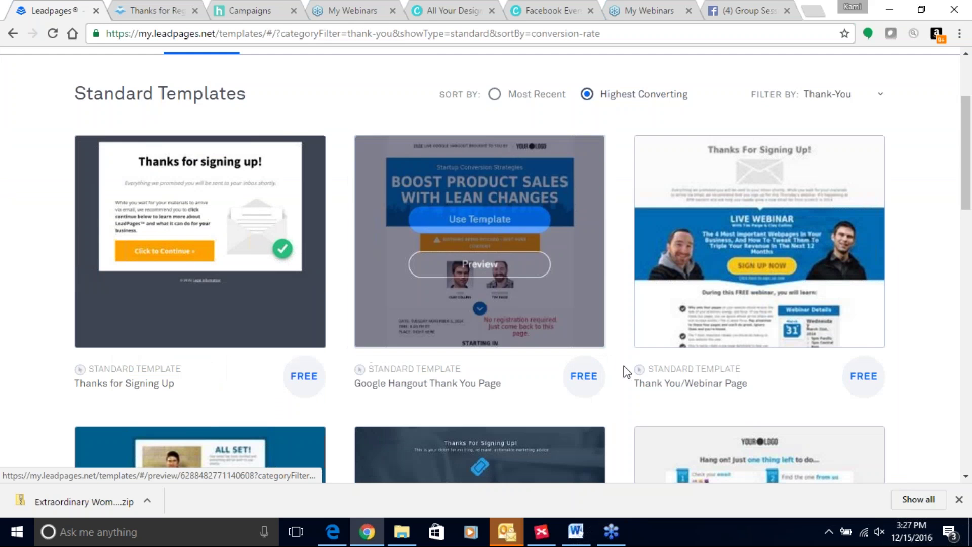
pyautogui.scroll(5, 624, 375)
pyautogui.scroll(2, 624, 375)
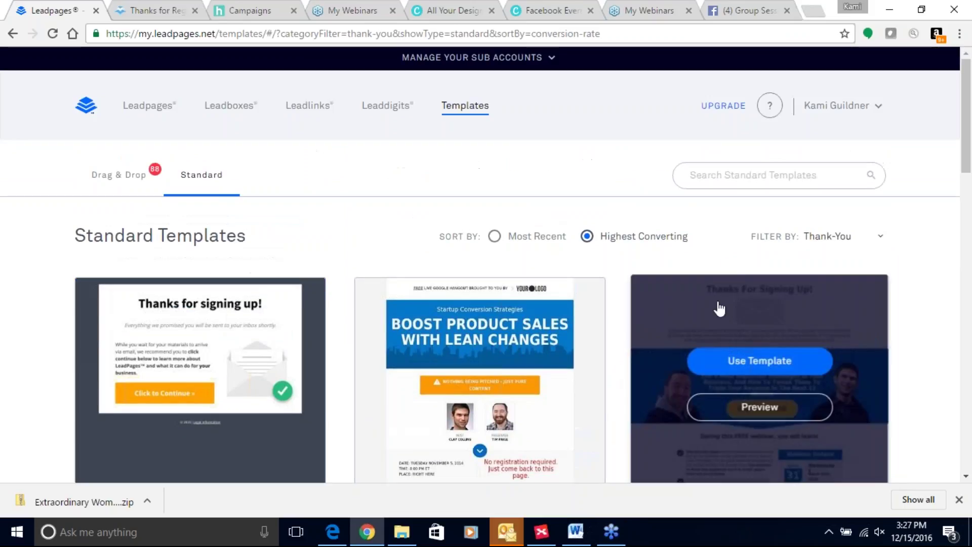
# Switch the category filter to Opt-In, then Launch, and finally Webinar
pyautogui.click(881, 240)
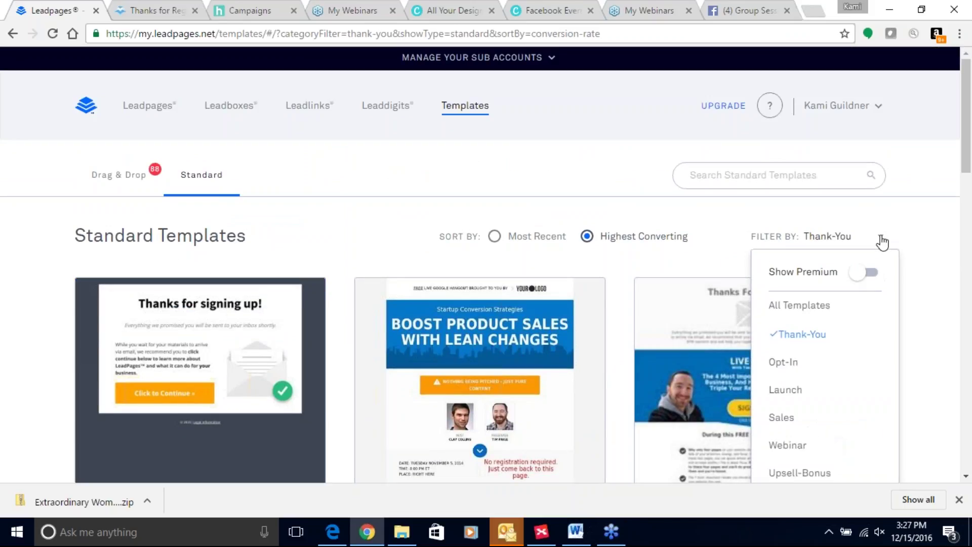
pyautogui.click(778, 366)
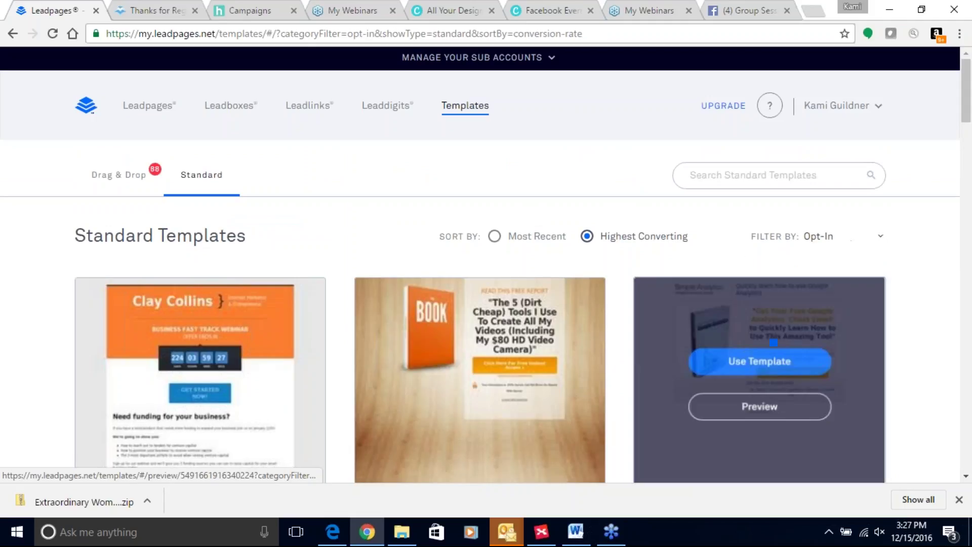
pyautogui.click(880, 245)
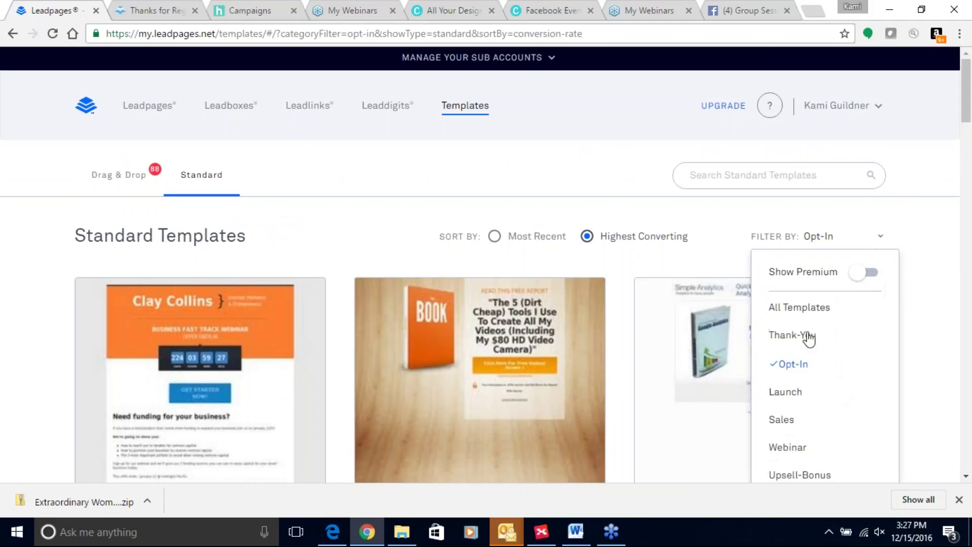
pyautogui.click(785, 393)
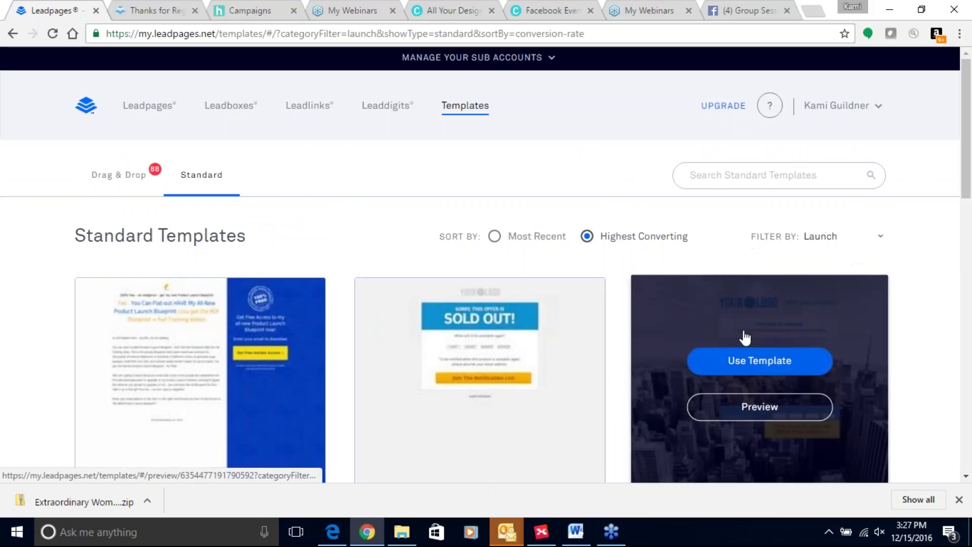
pyautogui.click(882, 240)
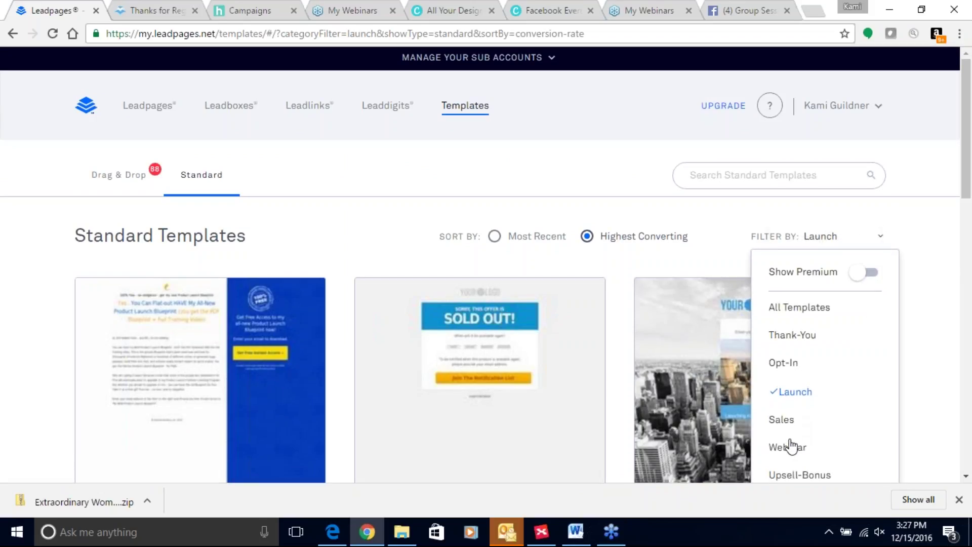
pyautogui.click(799, 451)
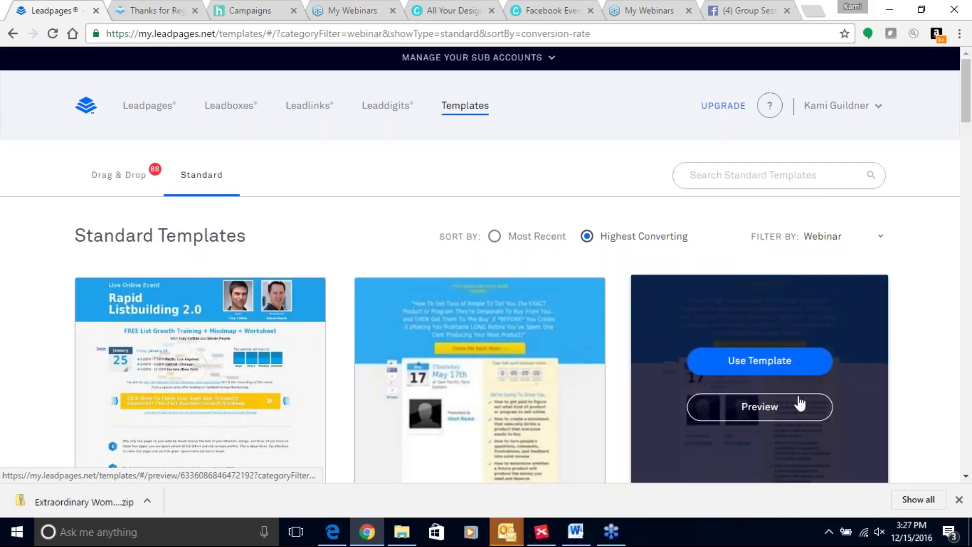
pyautogui.click(753, 174)
# Search the webinar templates for 'video' and use the video webinar registration template
pyautogui.write('video')
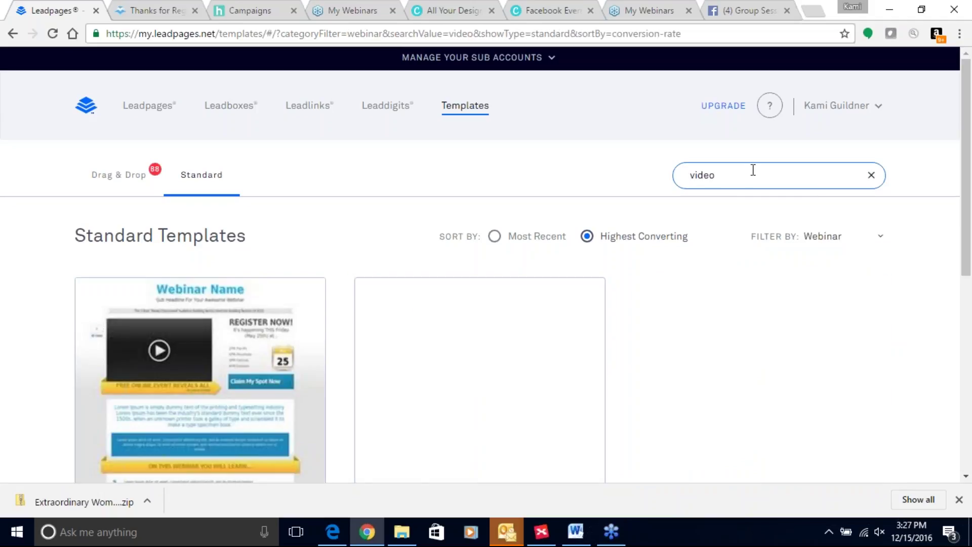
pyautogui.moveTo(274, 307)
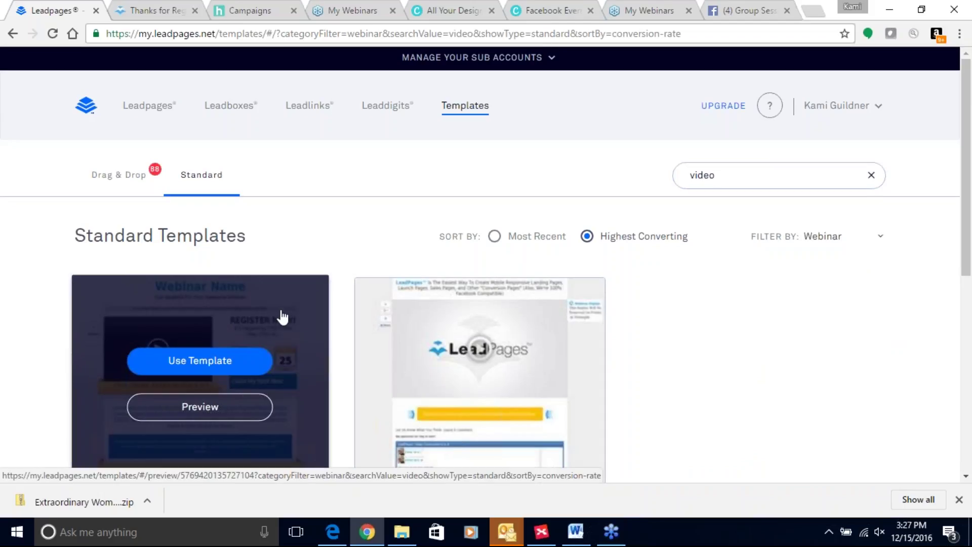
pyautogui.click(253, 363)
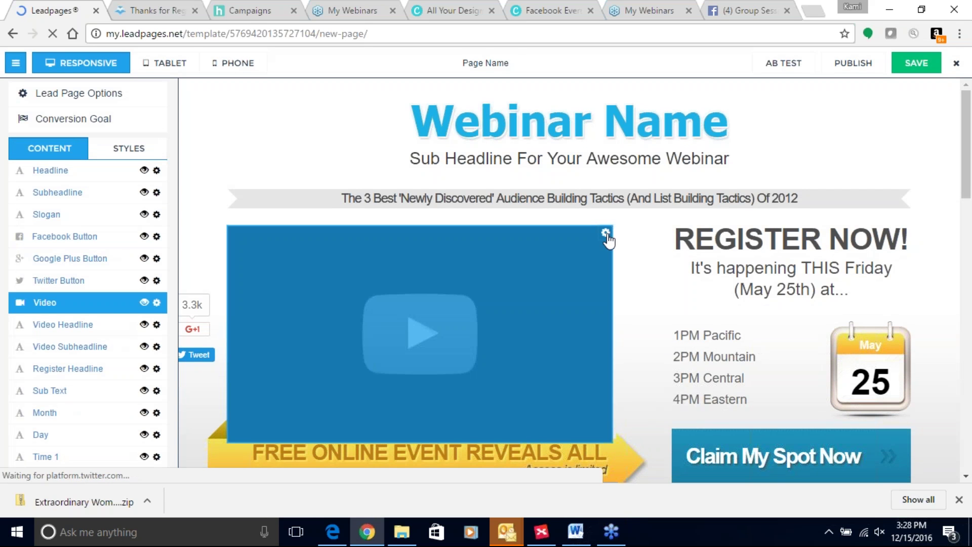
# Look at the video block's Video Options and close them without adding a video
pyautogui.click(606, 234)
pyautogui.click(654, 263)
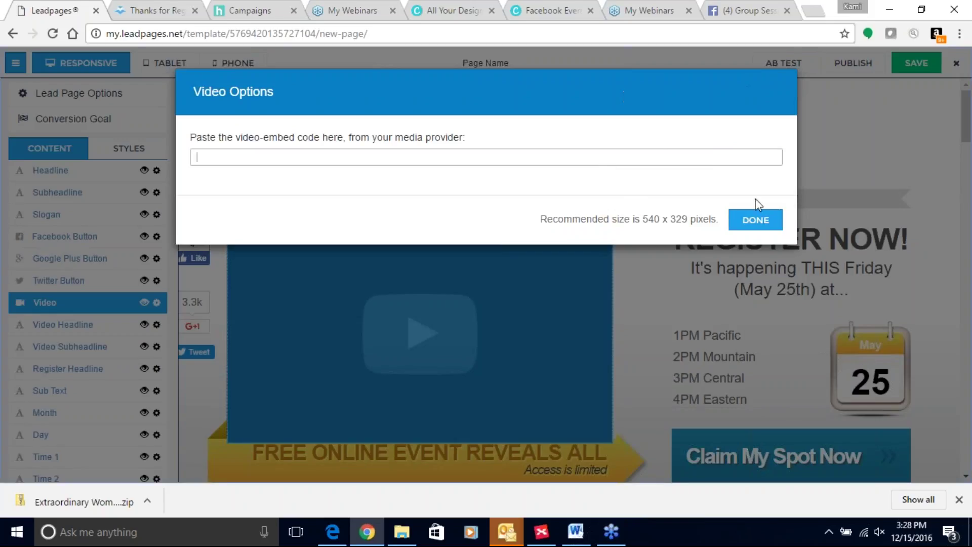
pyautogui.click(752, 221)
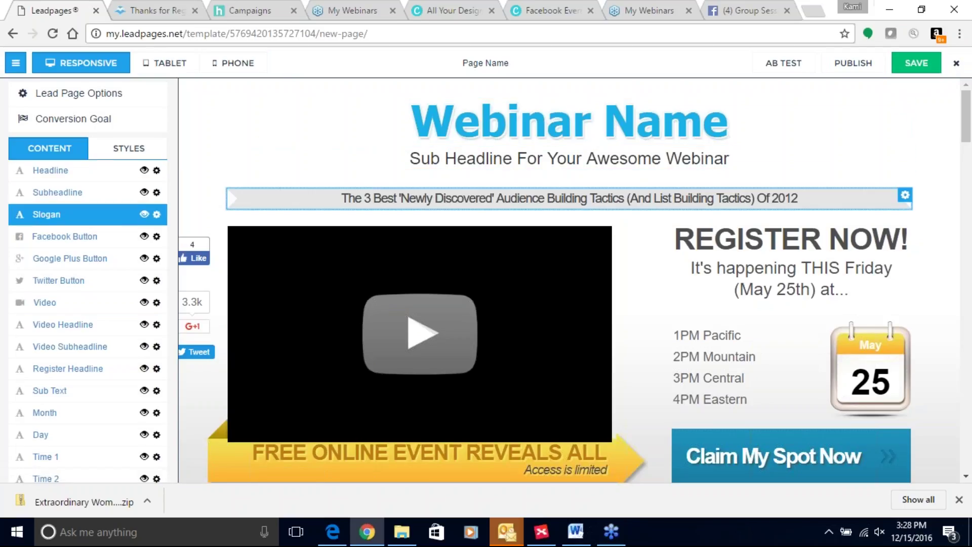
# Exit the webinar page editor and leave without saving the new page
pyautogui.click(956, 63)
pyautogui.click(601, 118)
pyautogui.click(956, 62)
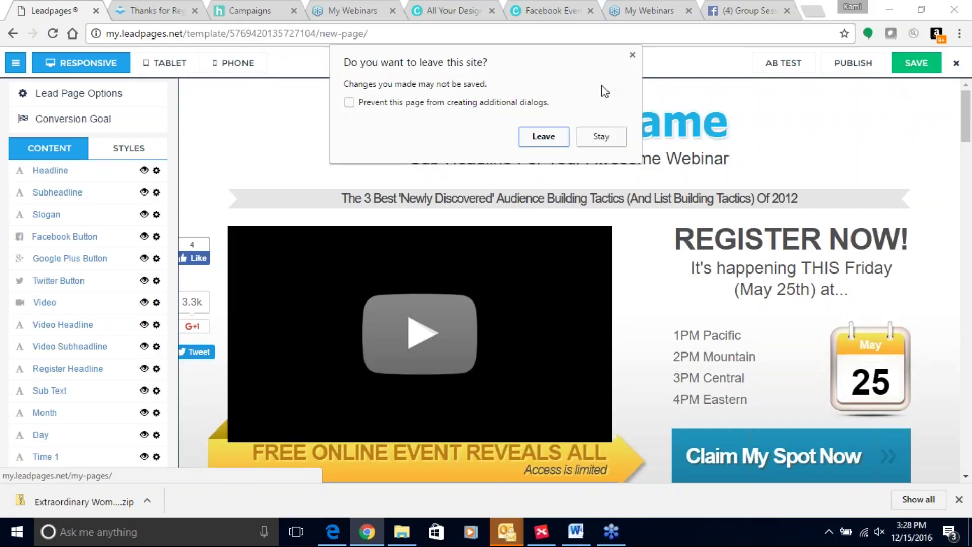
pyautogui.click(539, 138)
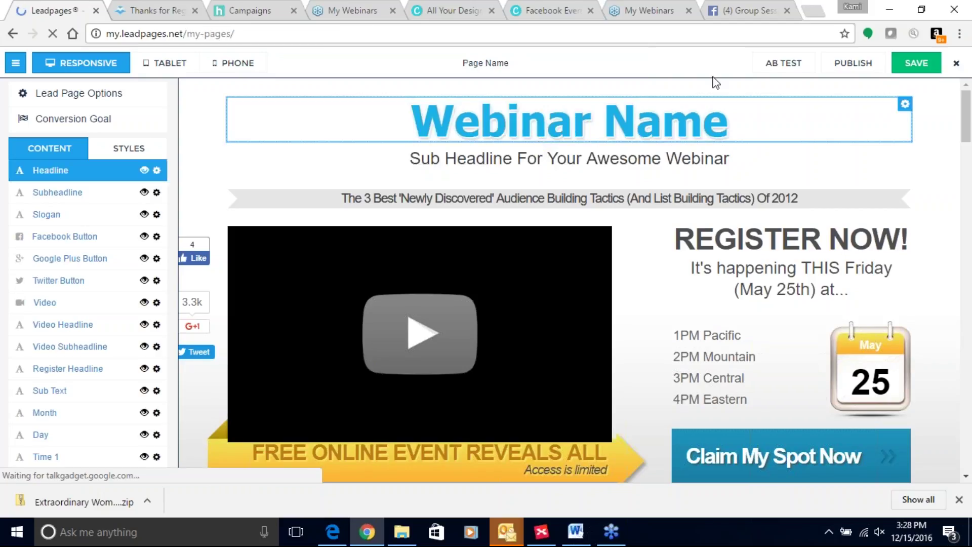